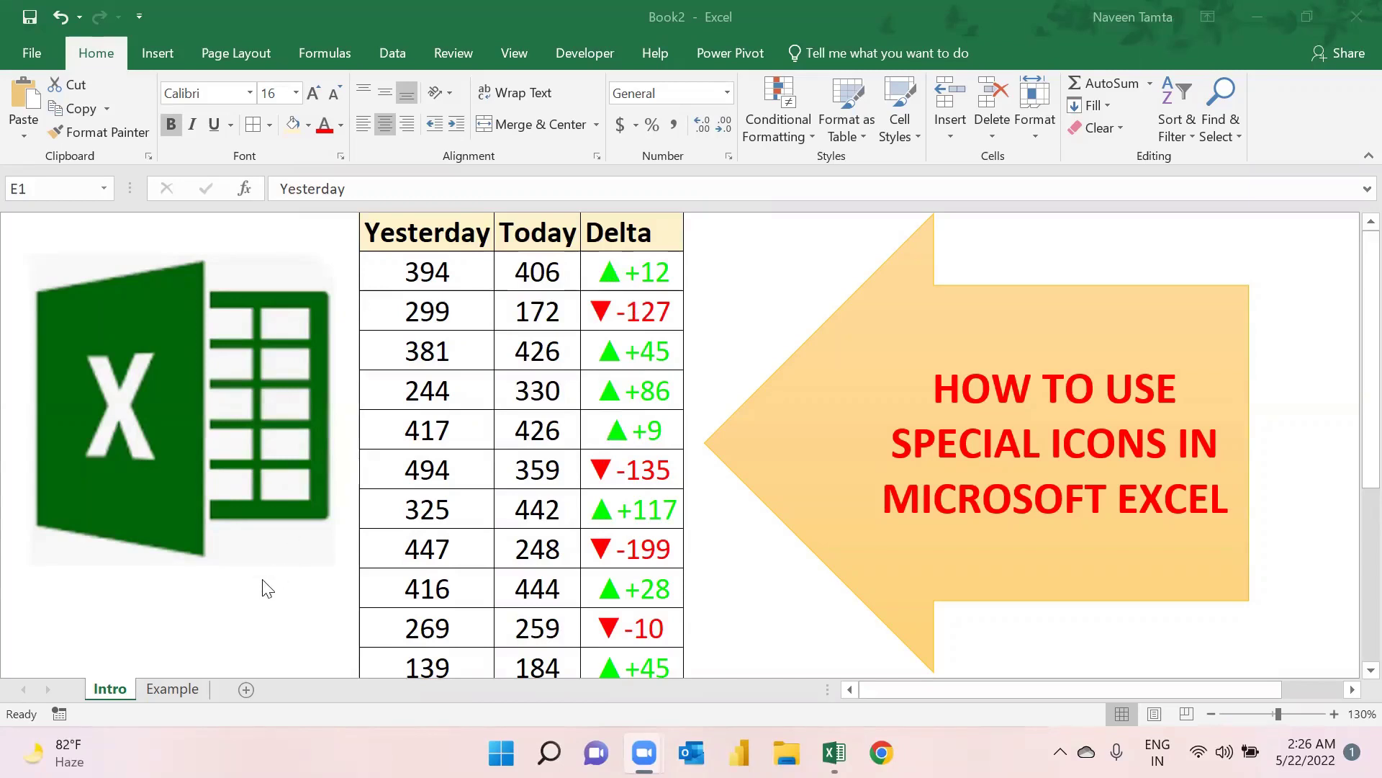
On the Example sheet, widen column E and add a 'Differ' heading styled like the Today header
click(160, 690)
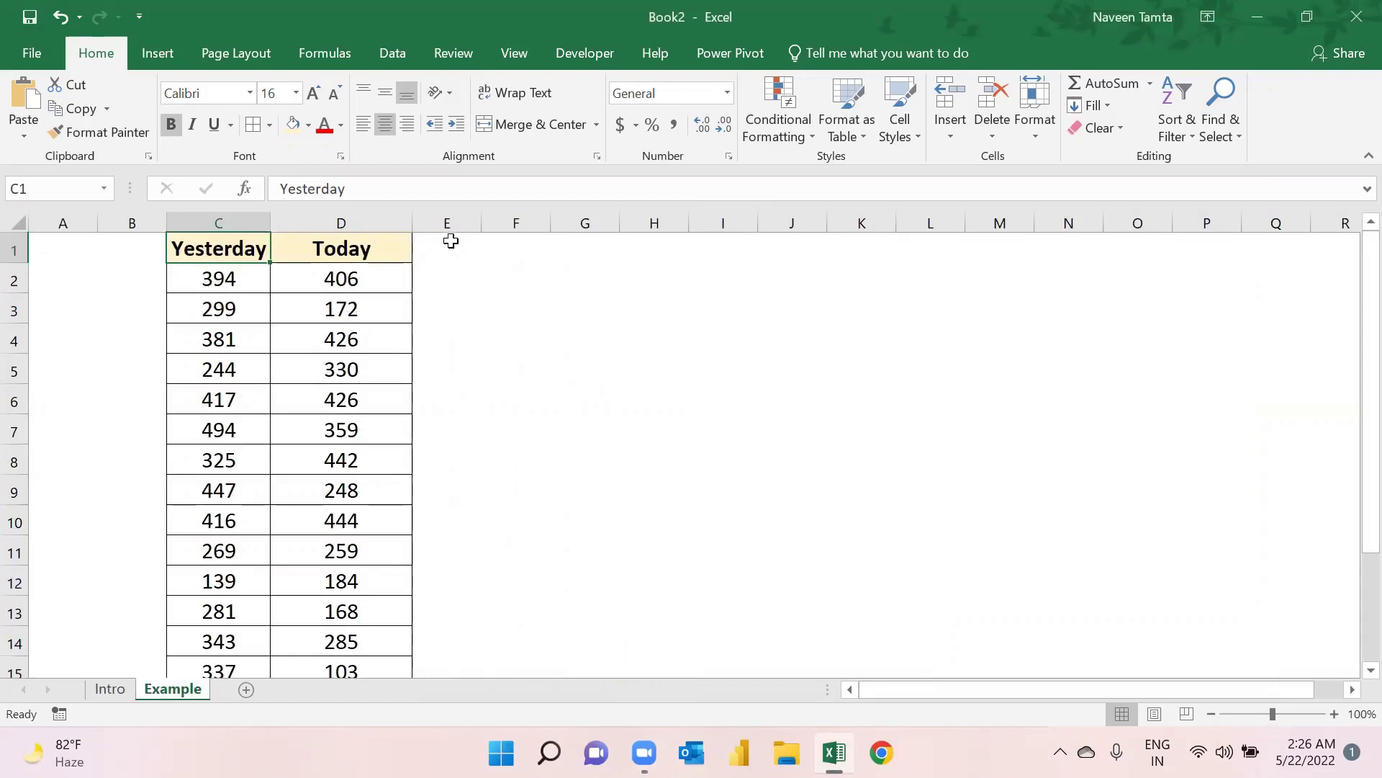
drag(486, 230, 526, 231)
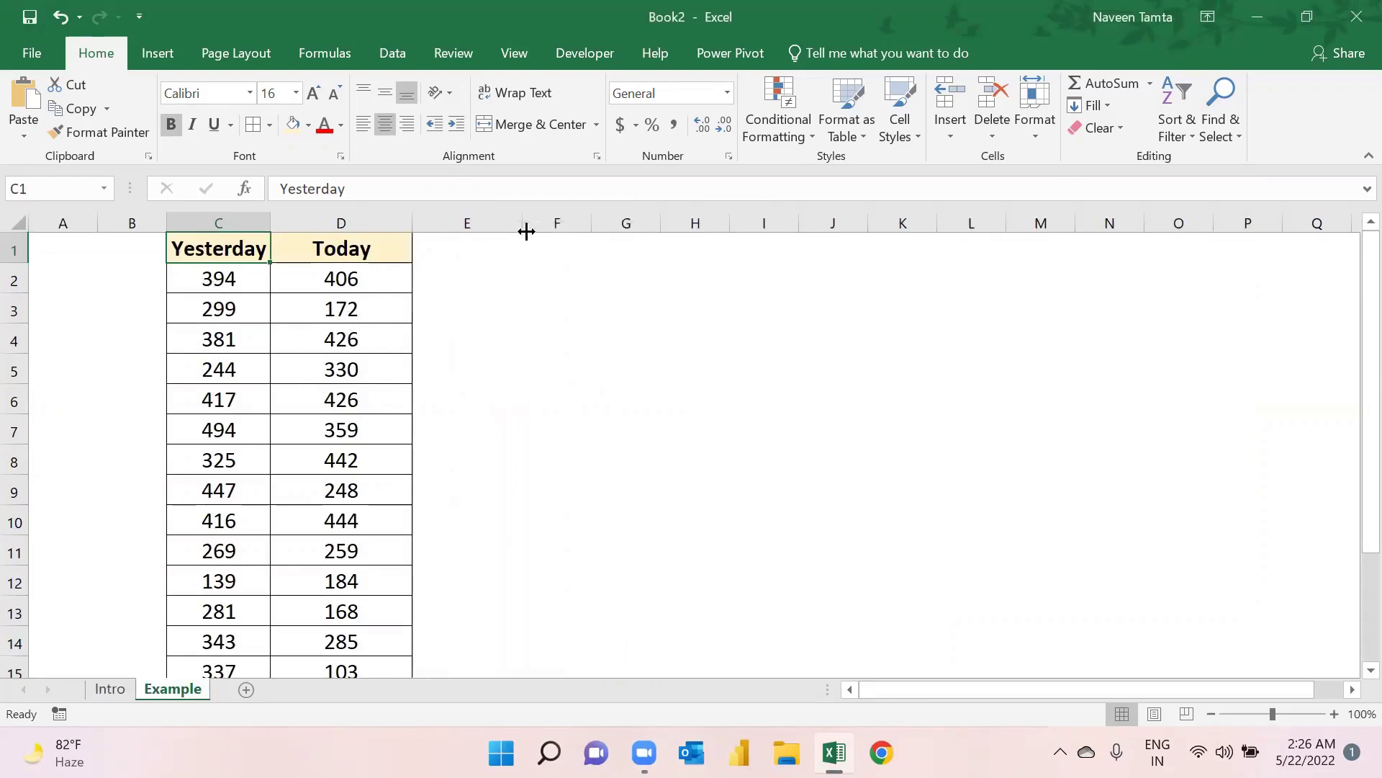
click(475, 244)
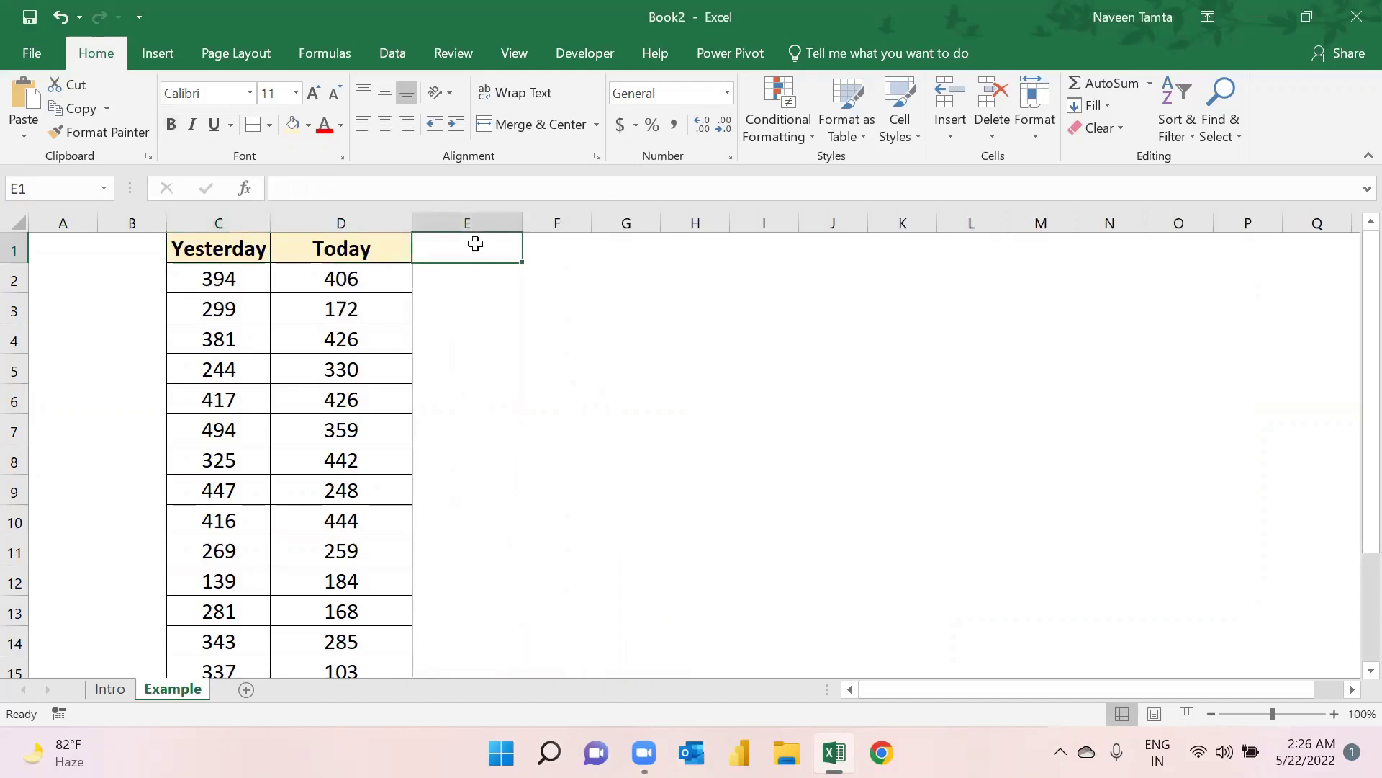
text(Differ)
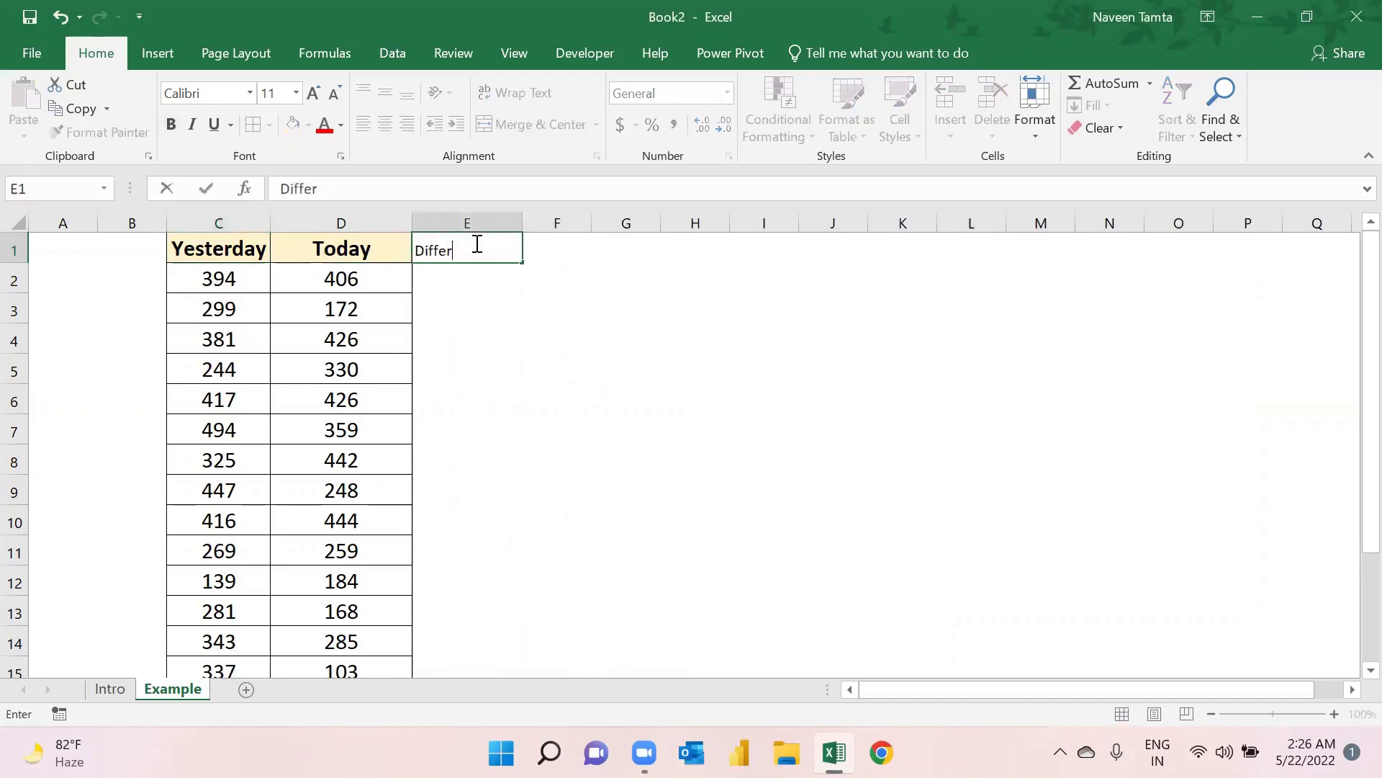
key(Left)
key(ctrl+c)
key(Right)
key(ctrl+alt+v)
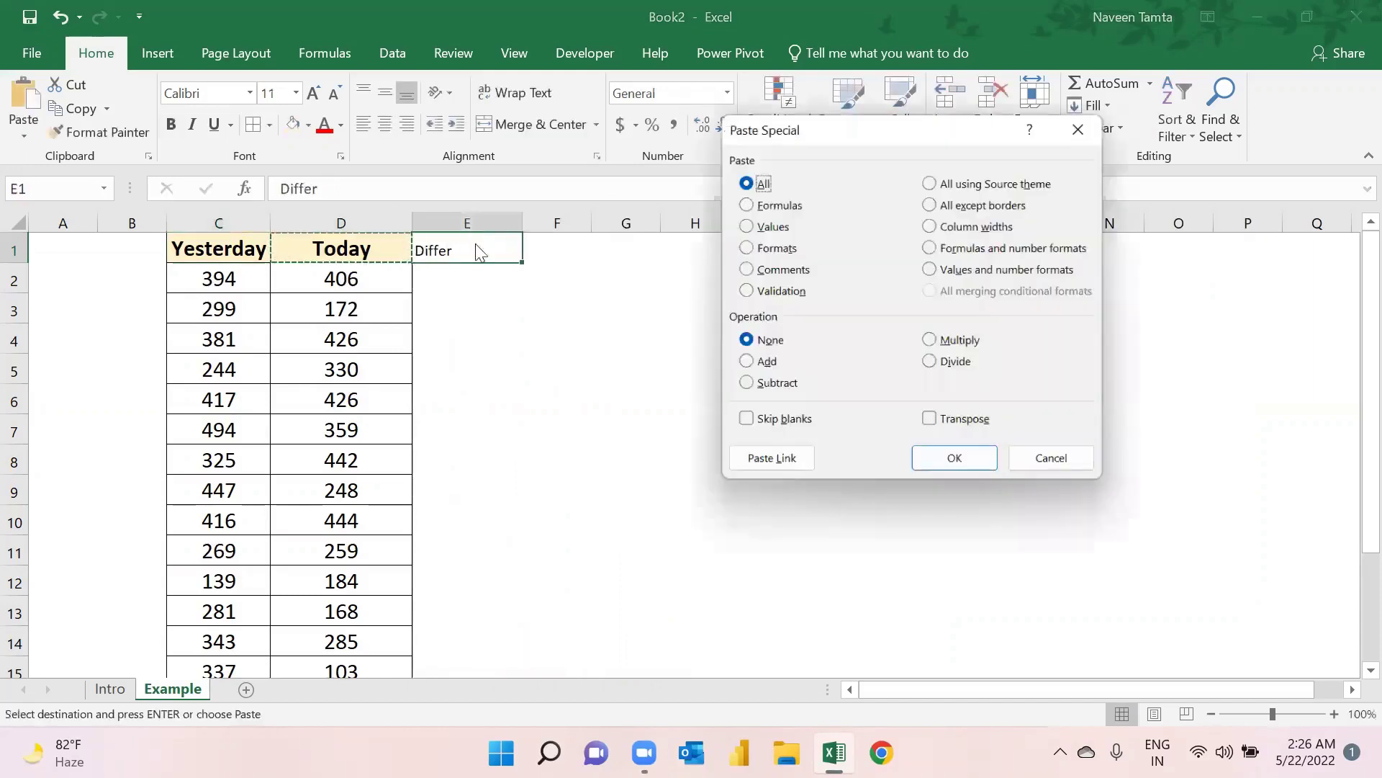
key(t)
key(Return)
Enter =D2-C2 in E2 and fill it down to E19
key(Down)
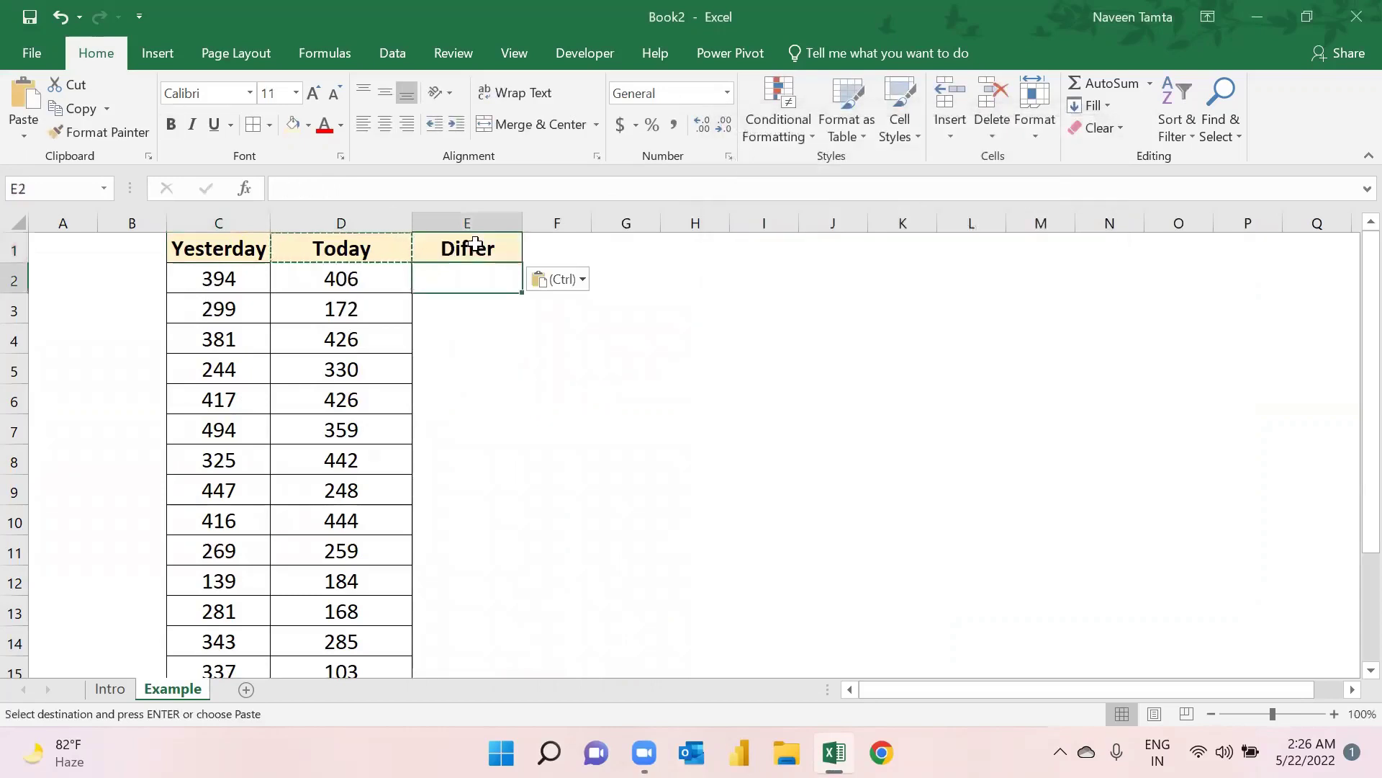
text(=)
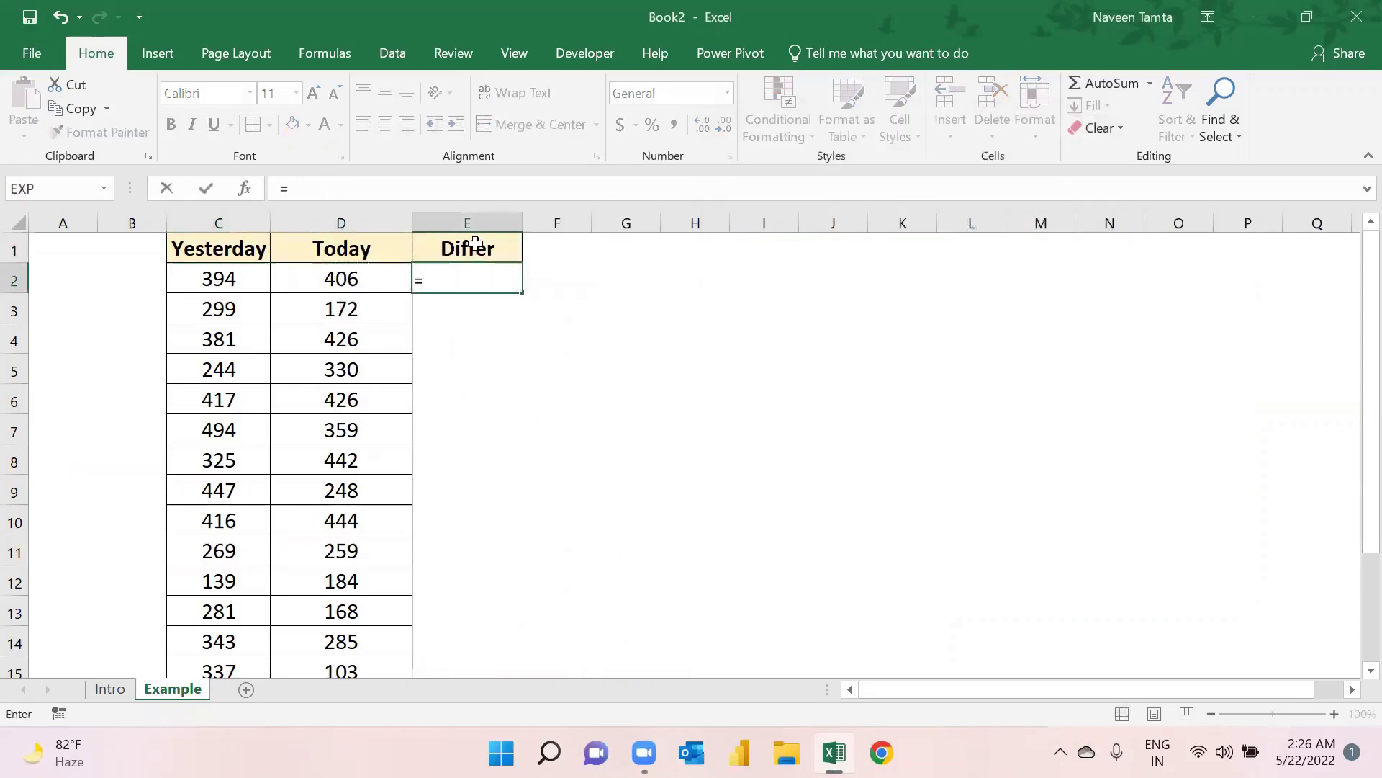
key(Left)
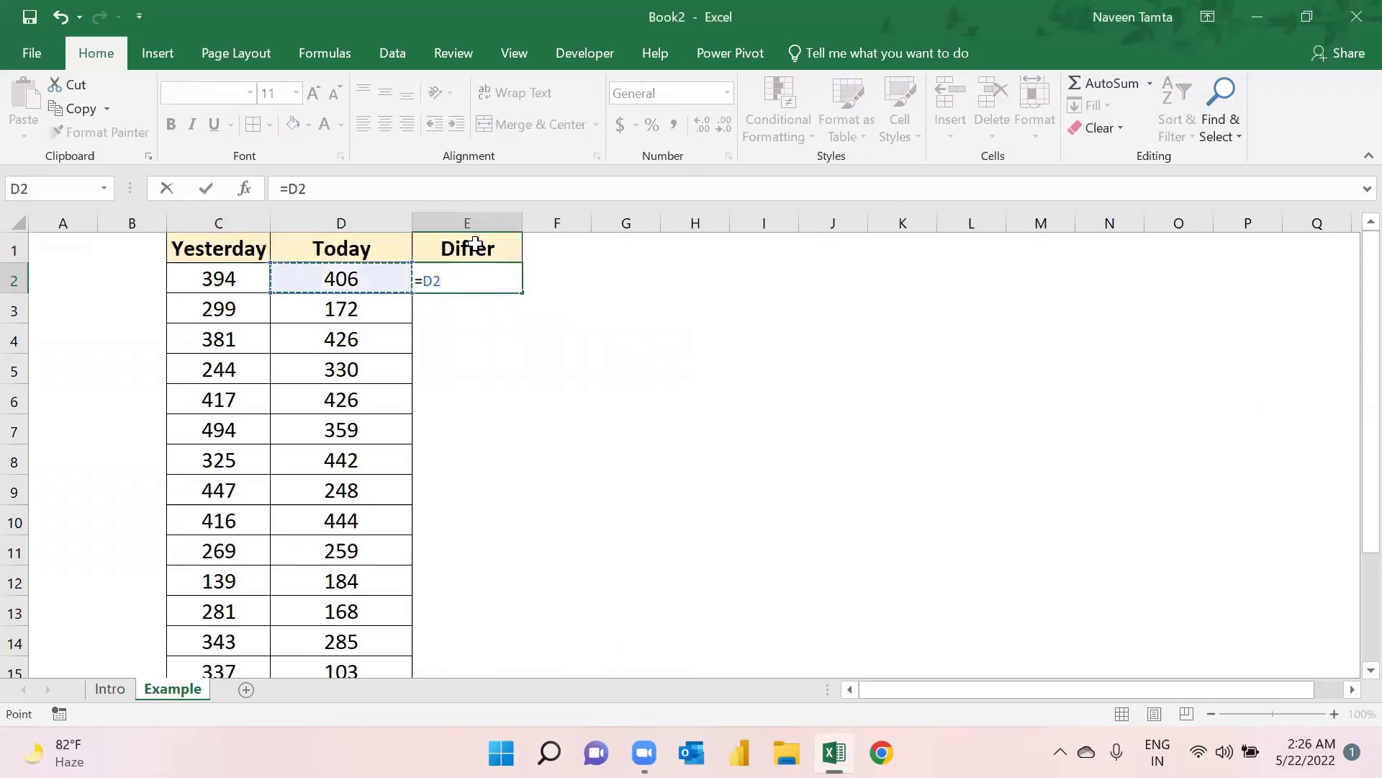
text(-)
key(Left)
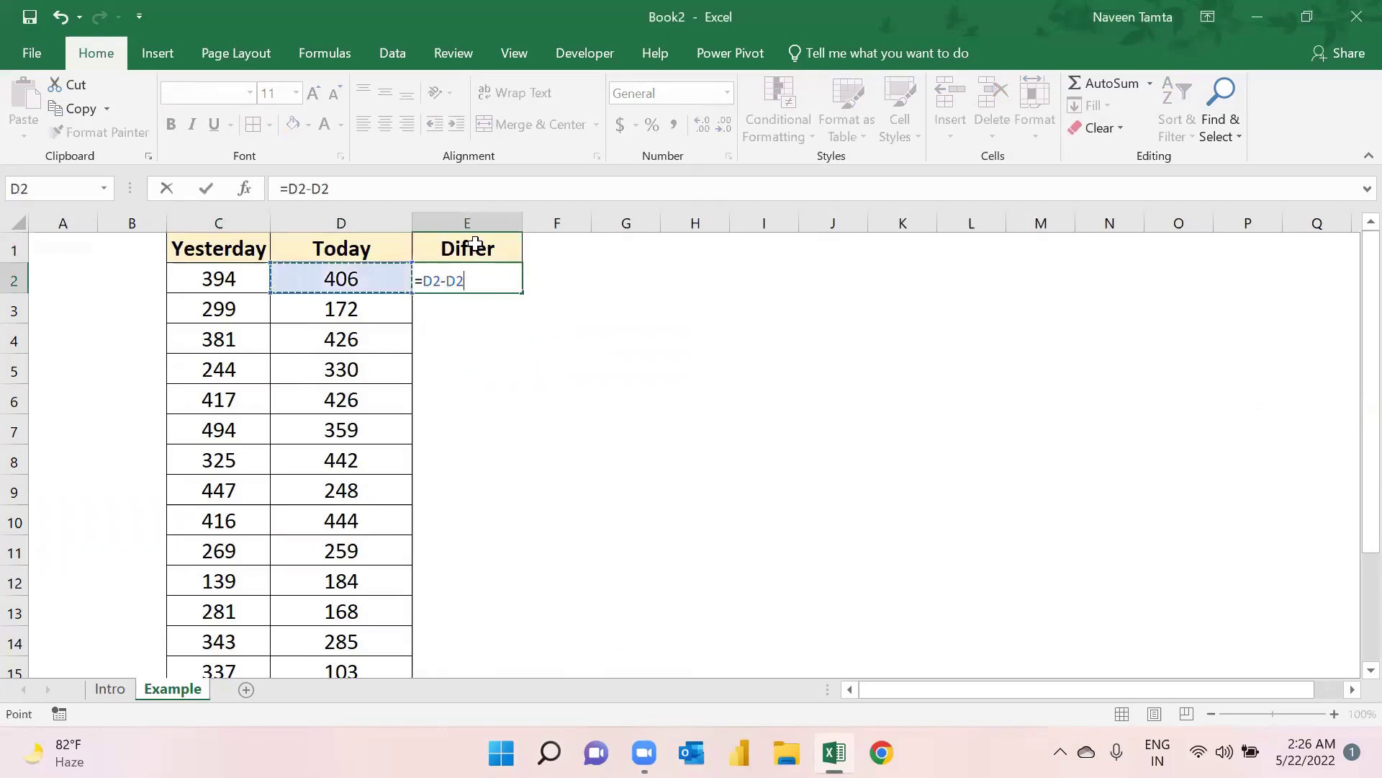
key(Left)
key(Return)
key(Left)
key(ctrl+Down)
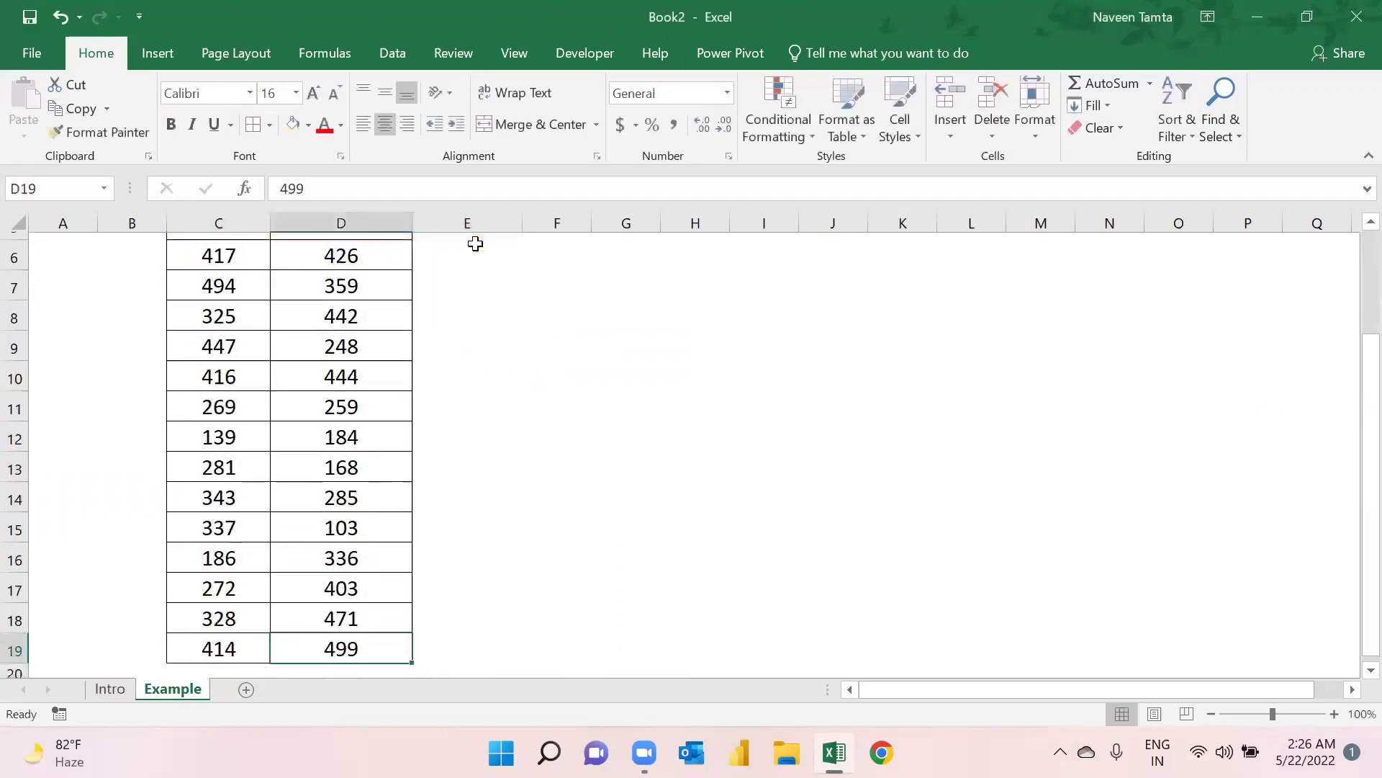
key(Right)
key(ctrl+shift+Up)
key(ctrl+d)
key(ctrl+Up)
Paste D2's formats (borders and font) onto the Differ values E2:E19
key(Down)
key(Left)
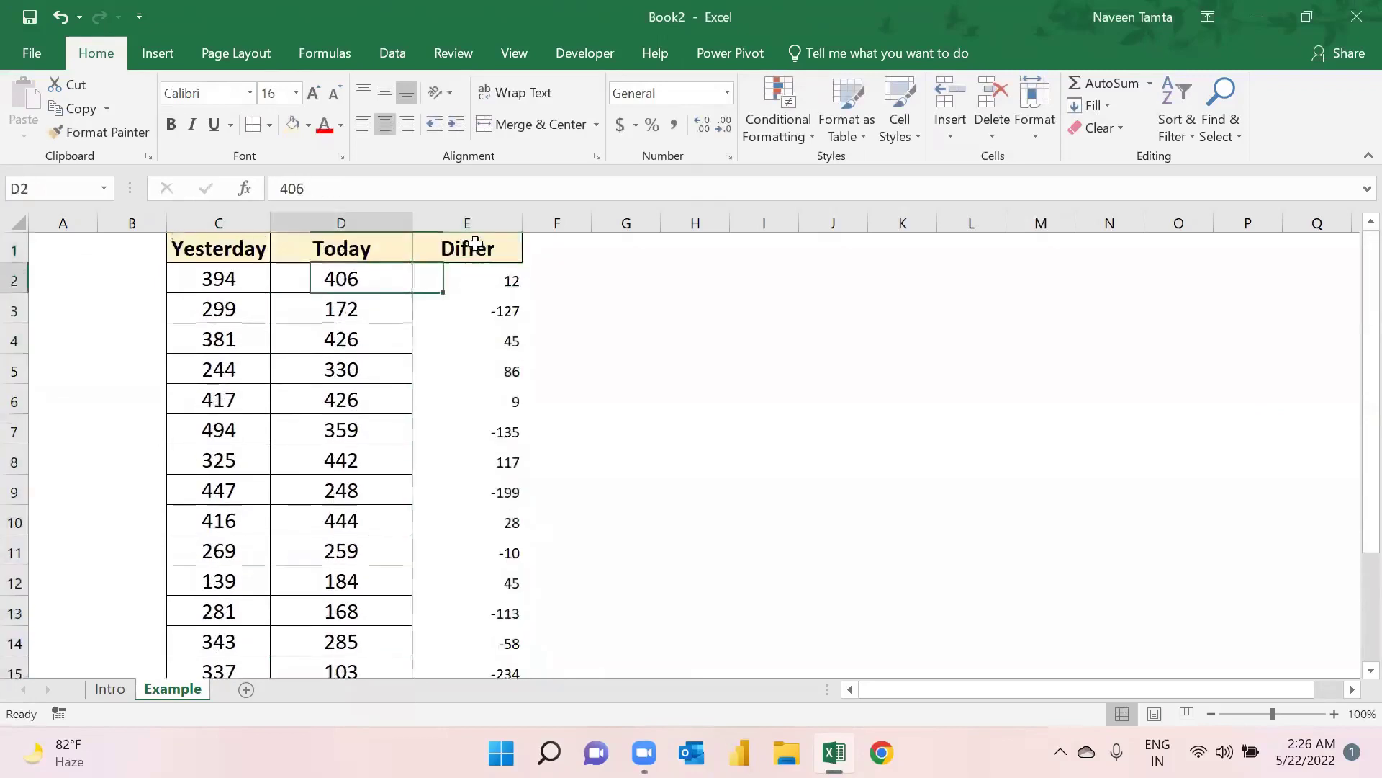
key(ctrl+c)
key(Right)
key(ctrl+shift+Down)
key(alt)
key(h)
key(v)
key(s)
key(t)
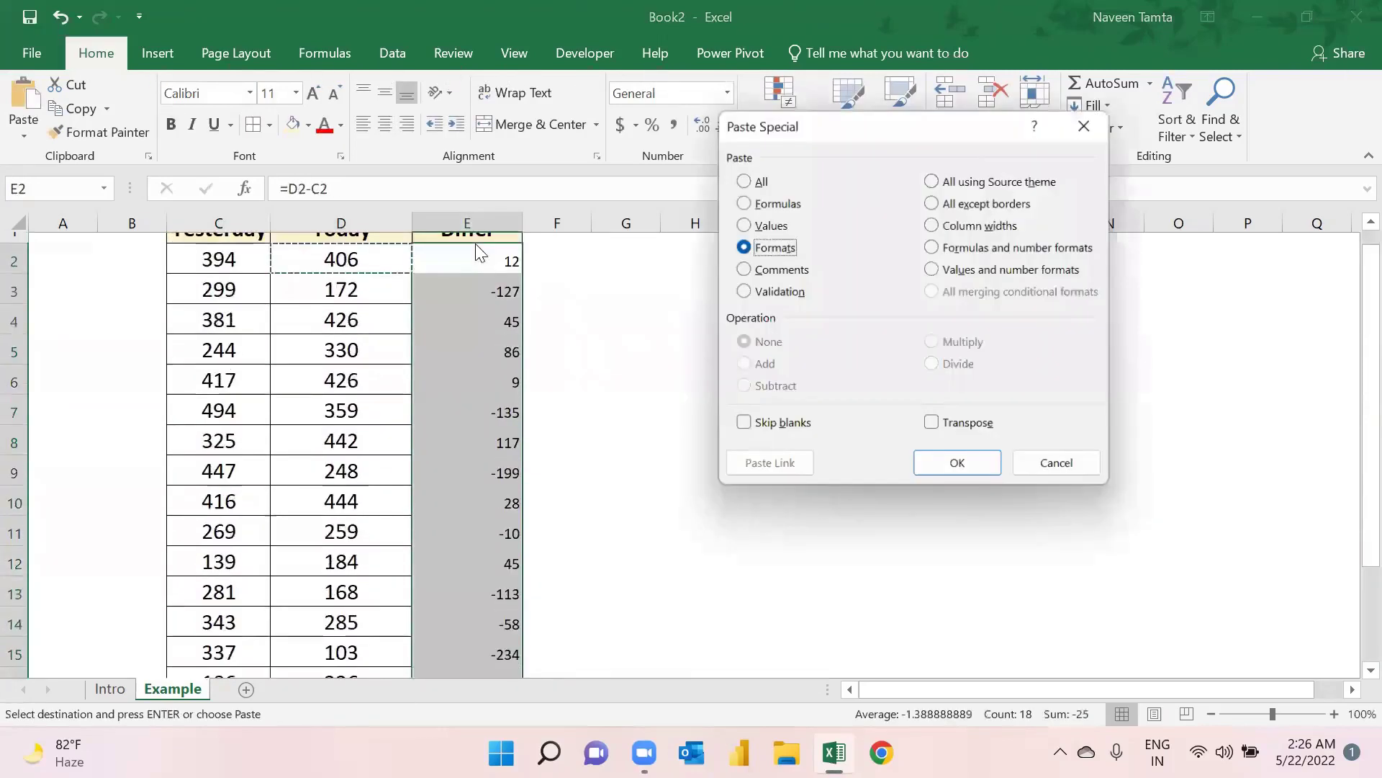
key(Return)
Check the Yesterday, Today and difference values in row 2 and below
key(ctrl+Up)
key(Down)
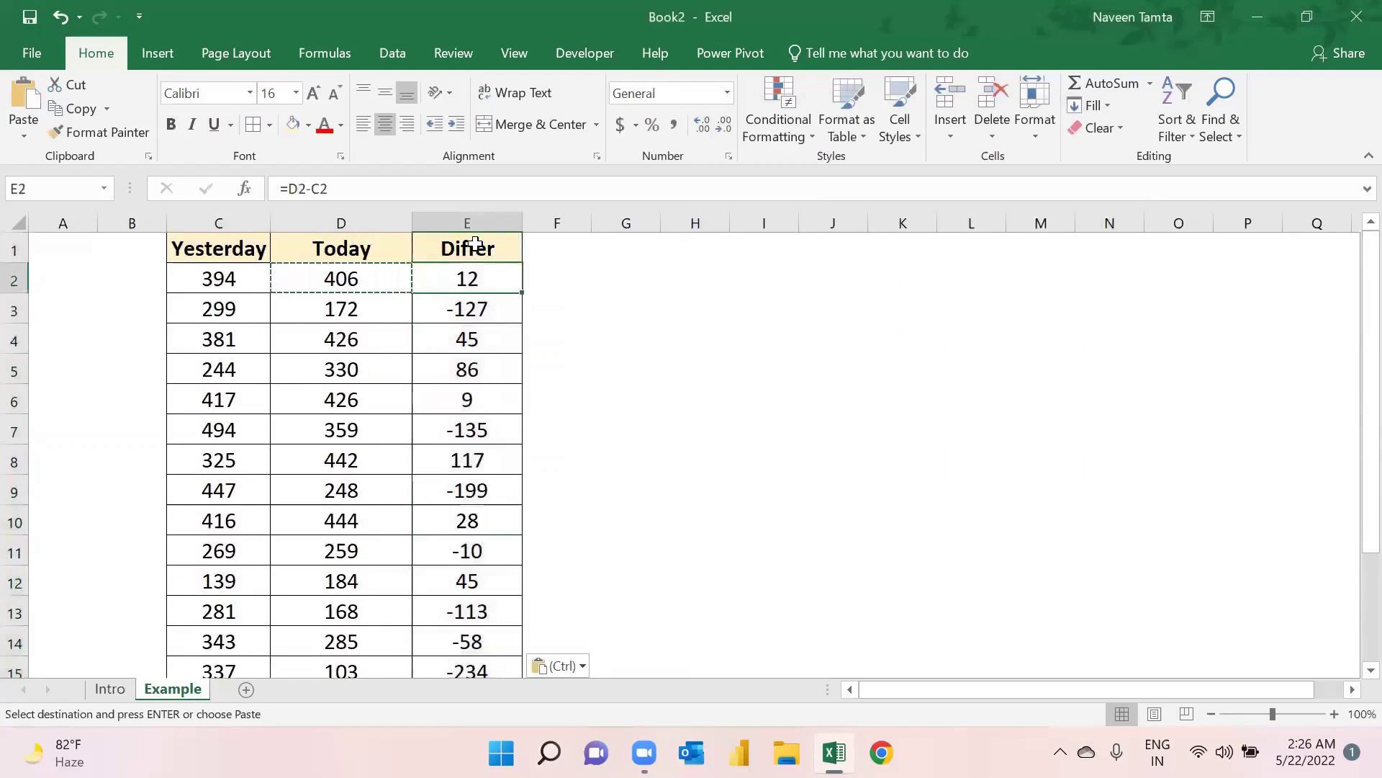
key(Left)
key(Left)
key(Escape)
key(Right)
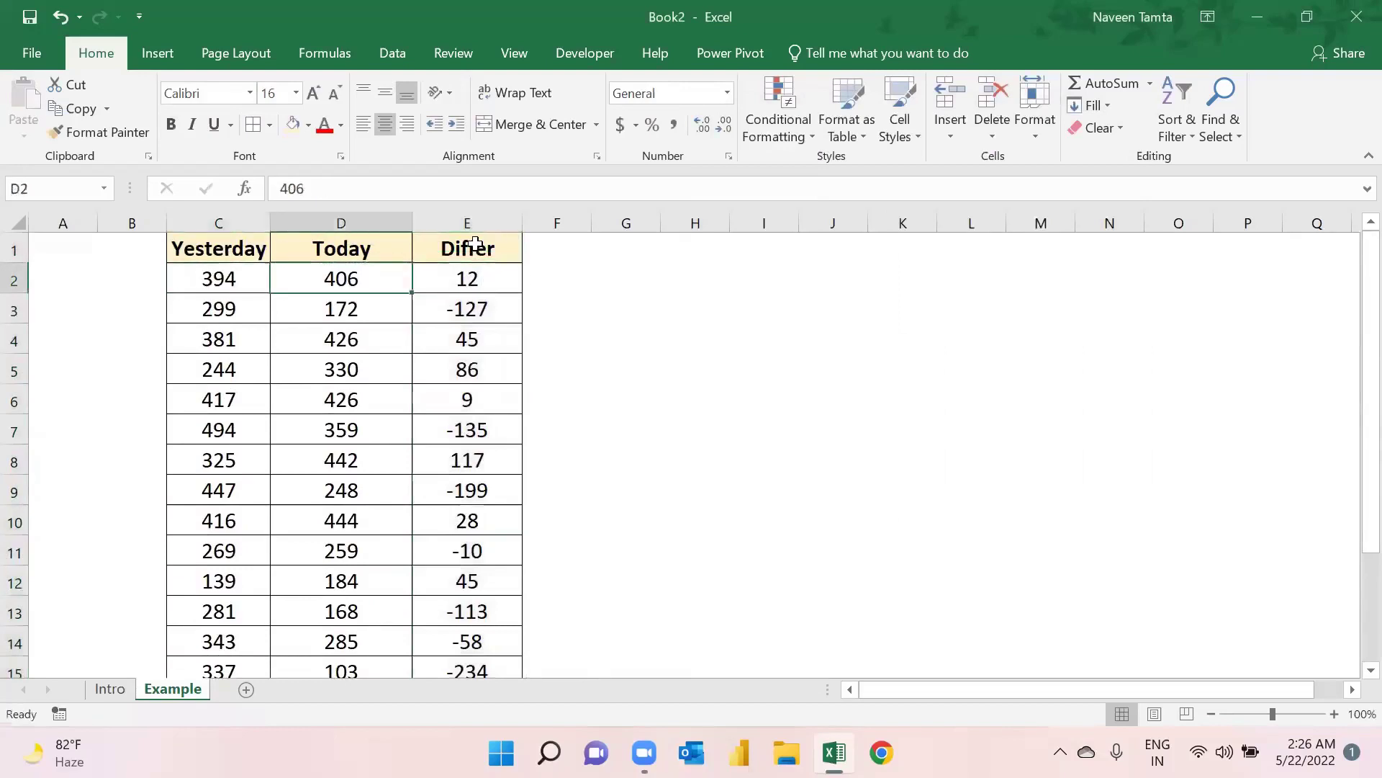
key(Right)
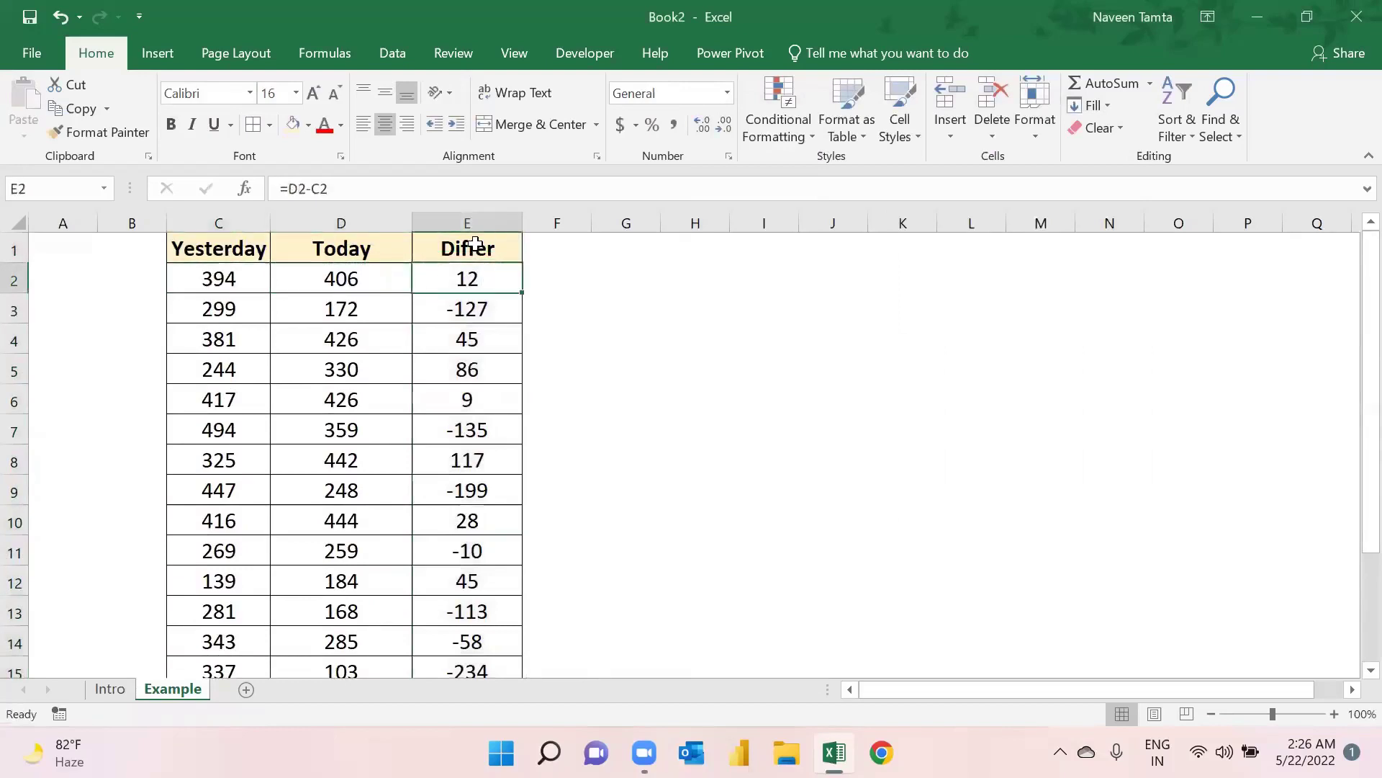
key(Down)
key(Down)
key(Down)
key(Down)
key(Down)
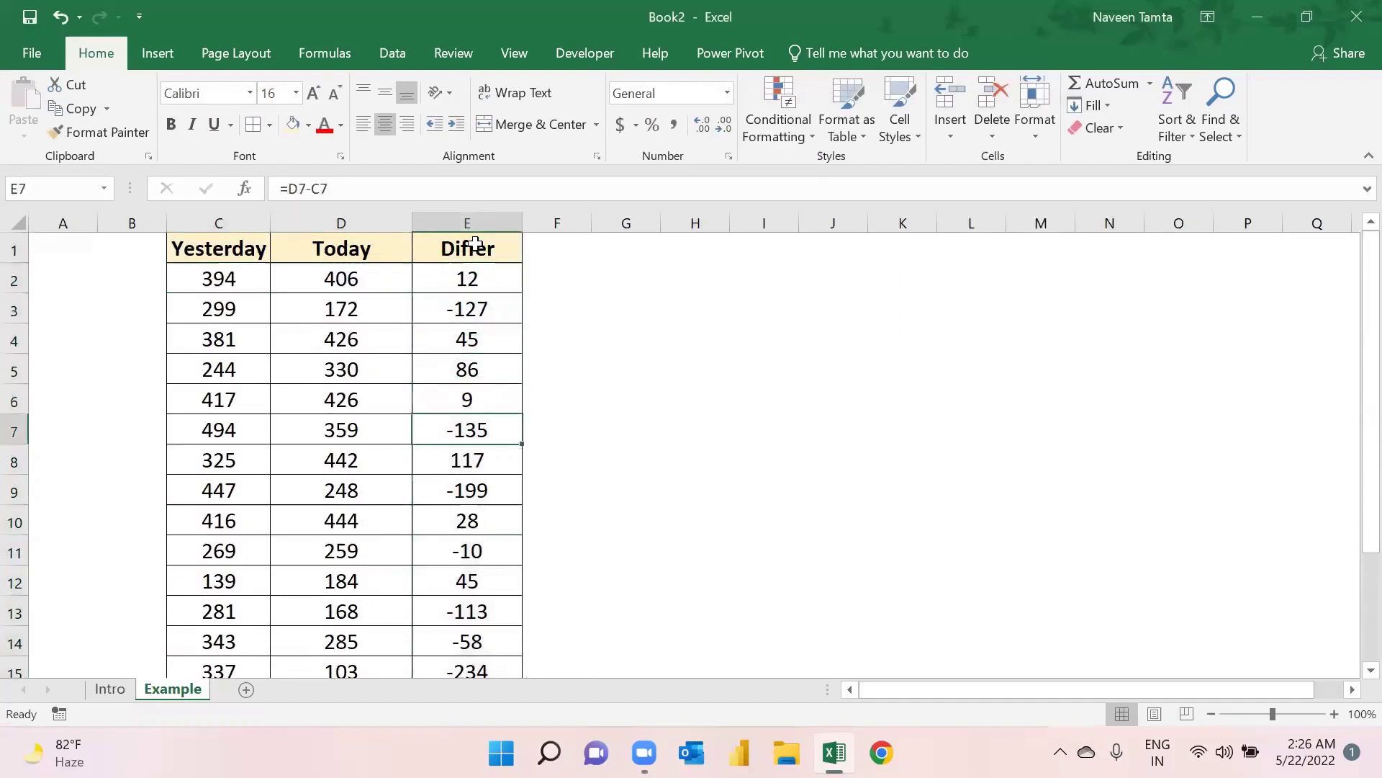
key(Up)
key(Up)
key(Up)
key(Up)
key(Up)
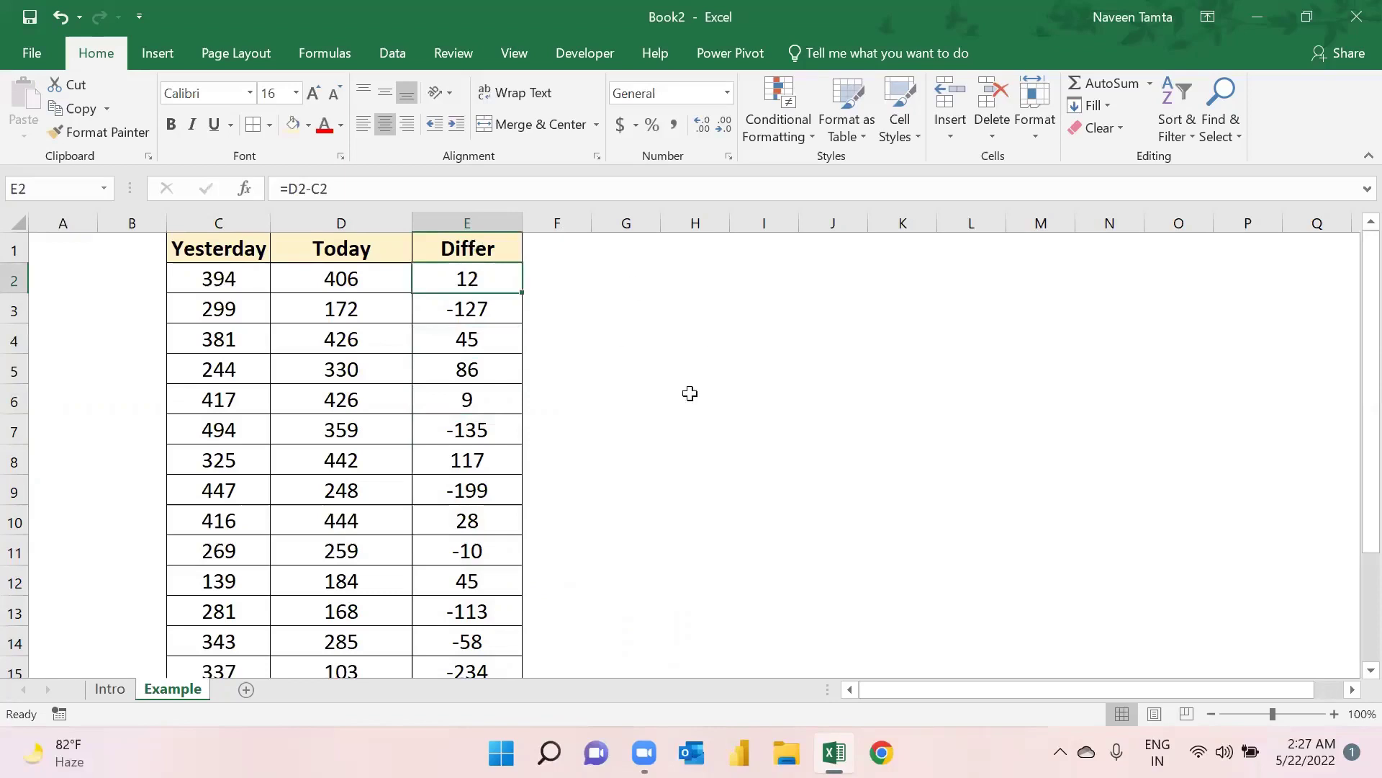
In Insert > Symbol, choose Arial with the Geometric Shapes subset and select the black up-pointing triangle
click(158, 58)
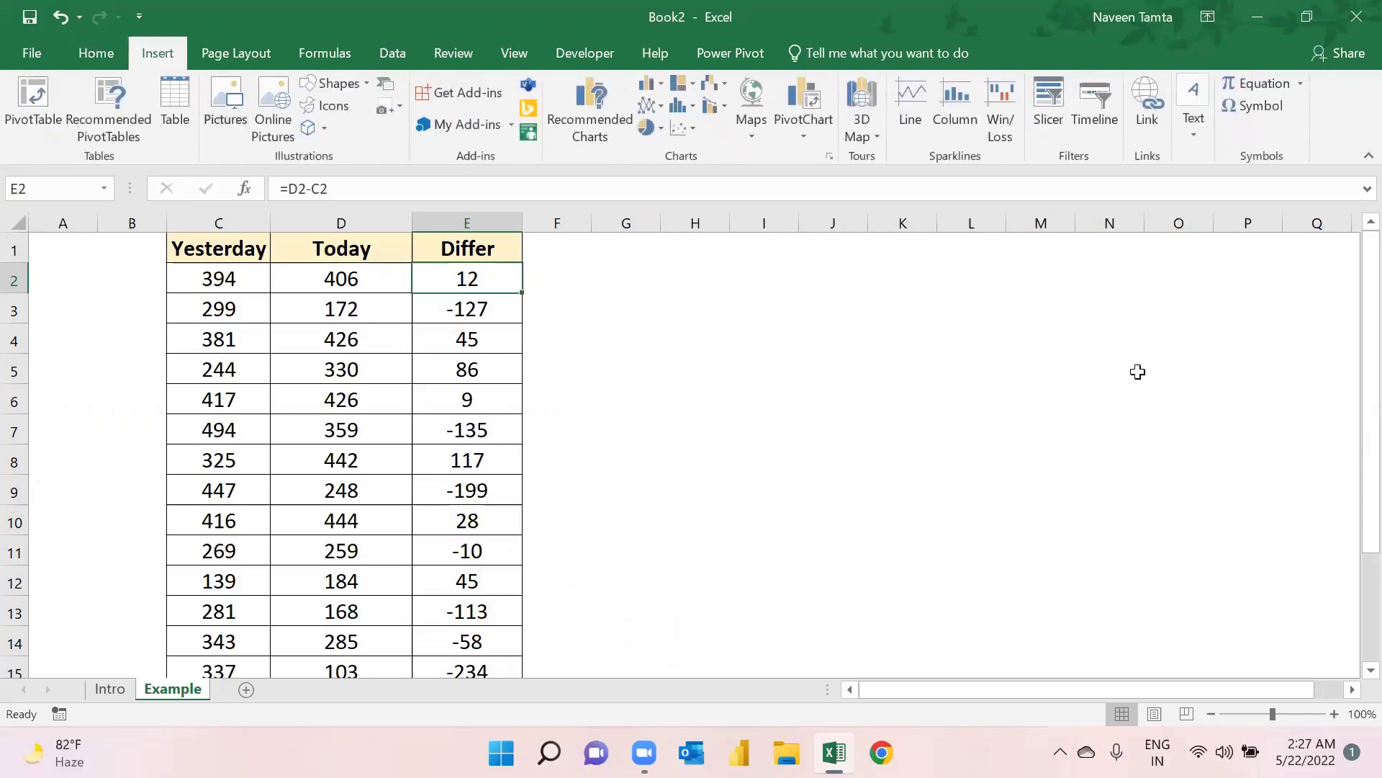
click(1261, 106)
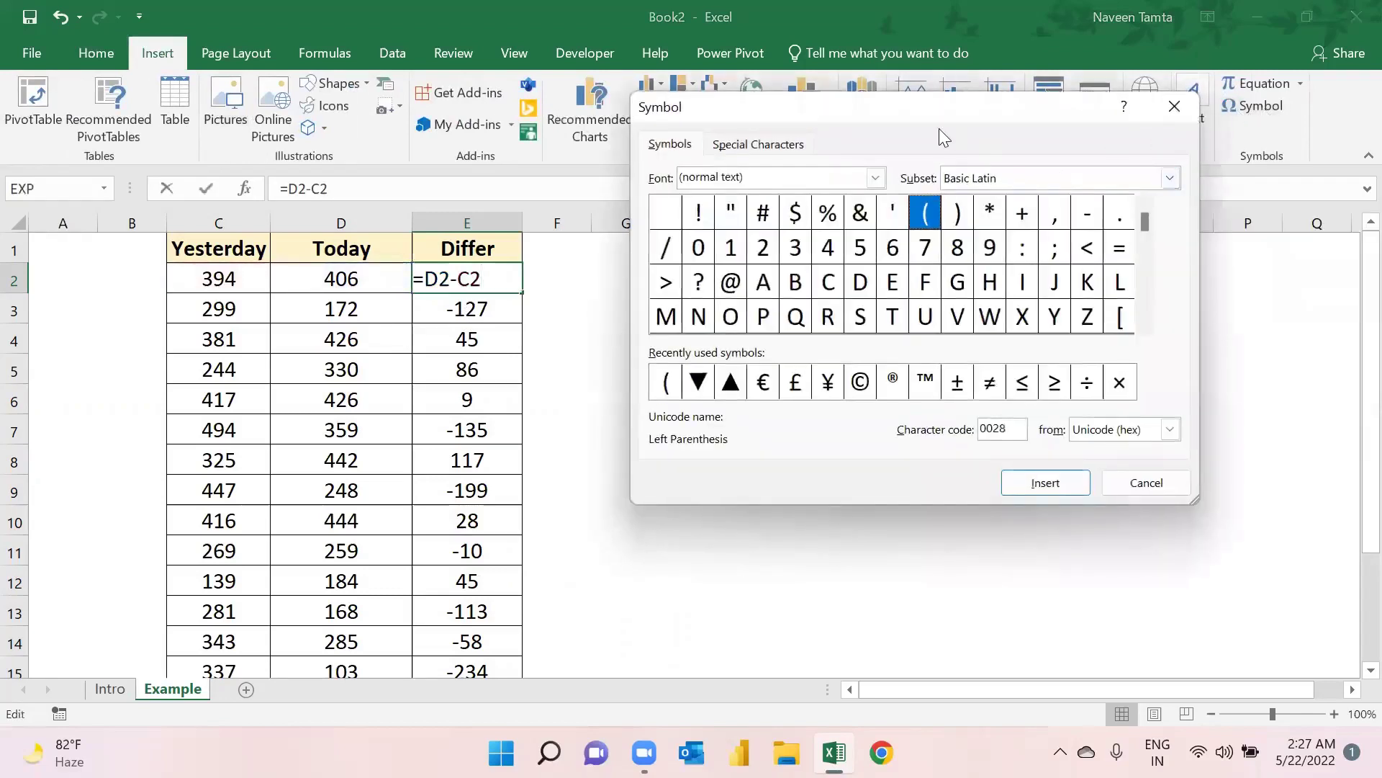
drag(904, 113, 886, 258)
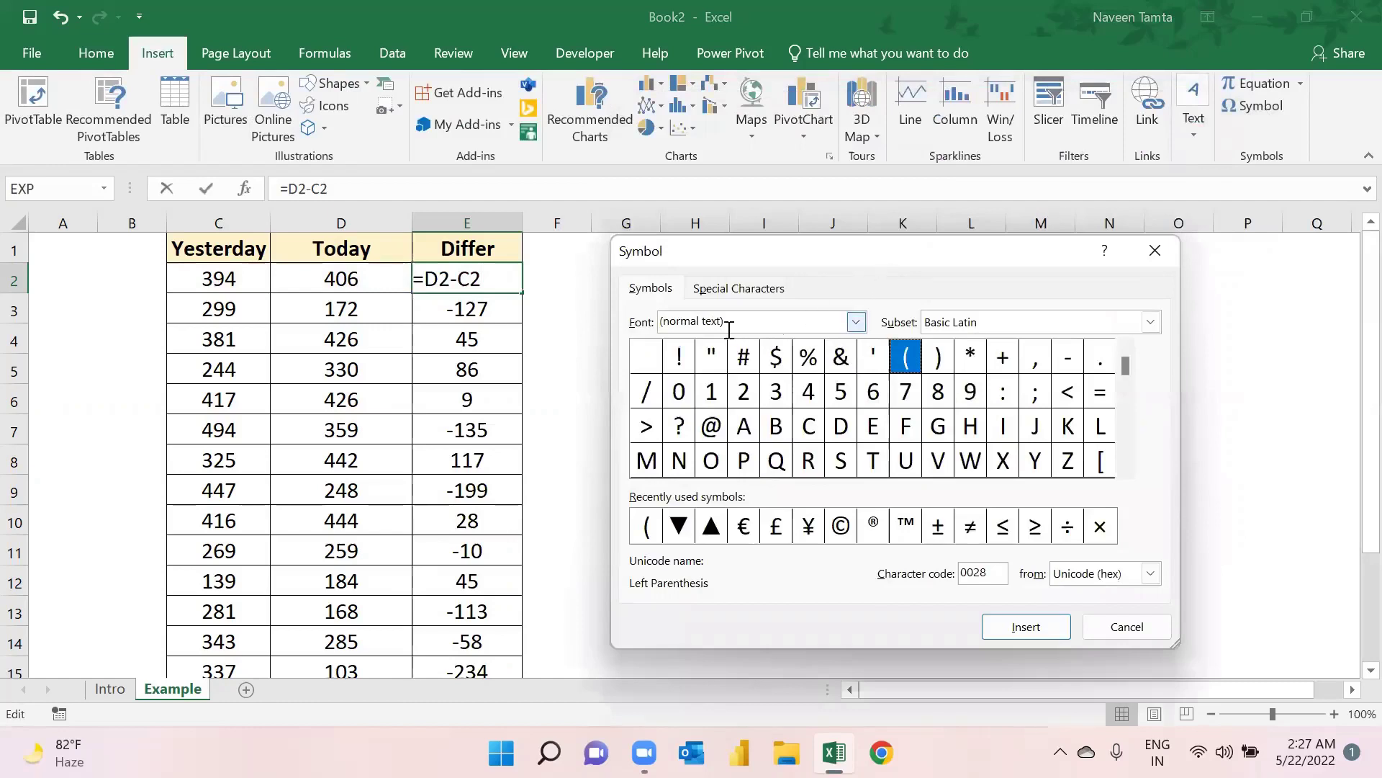
click(855, 322)
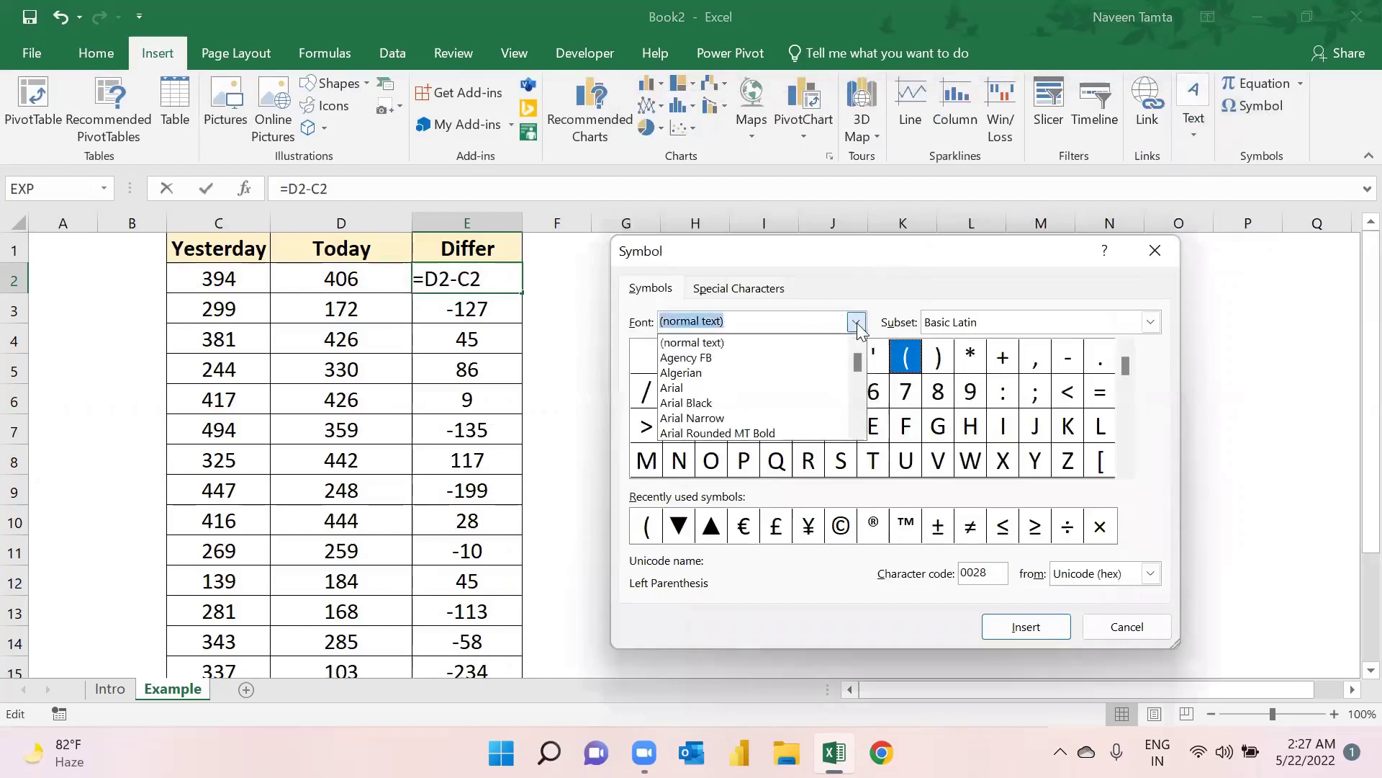
click(684, 387)
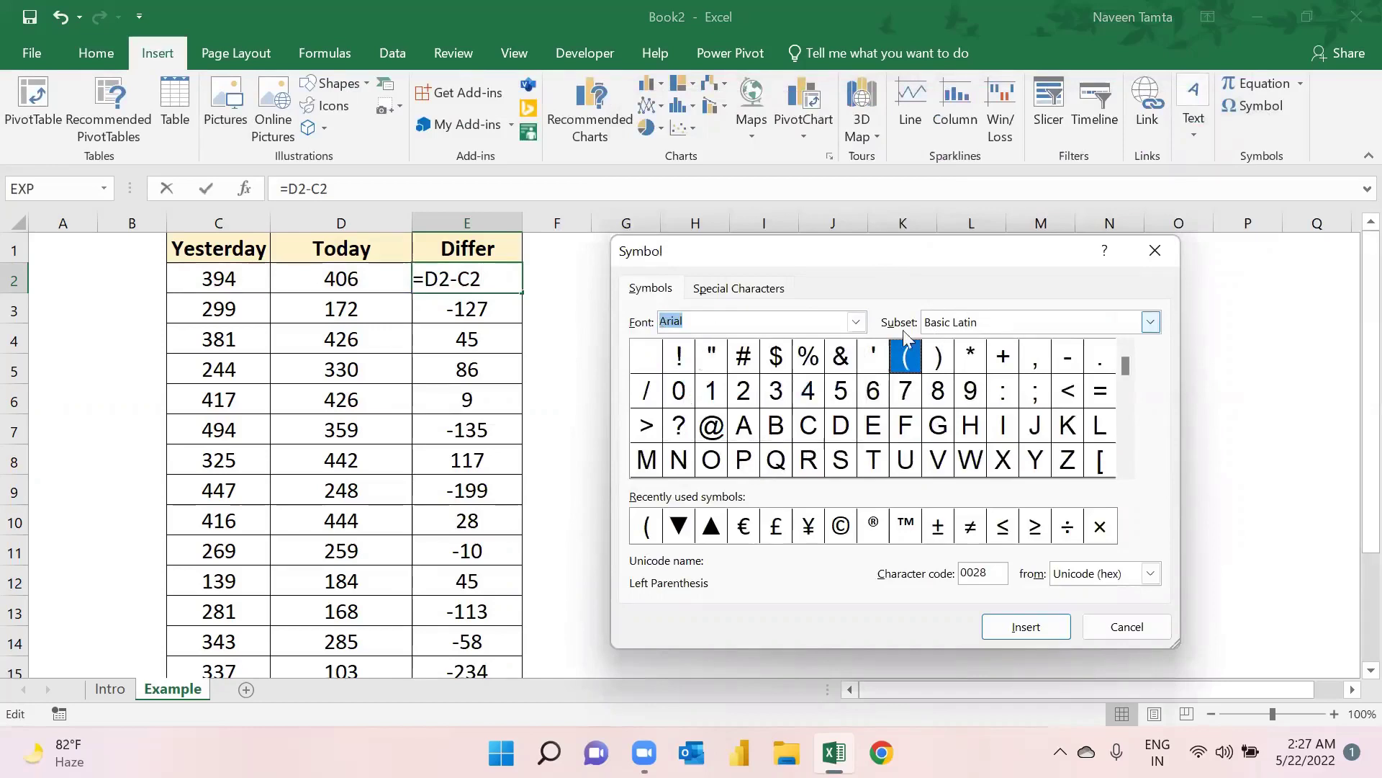
click(1151, 321)
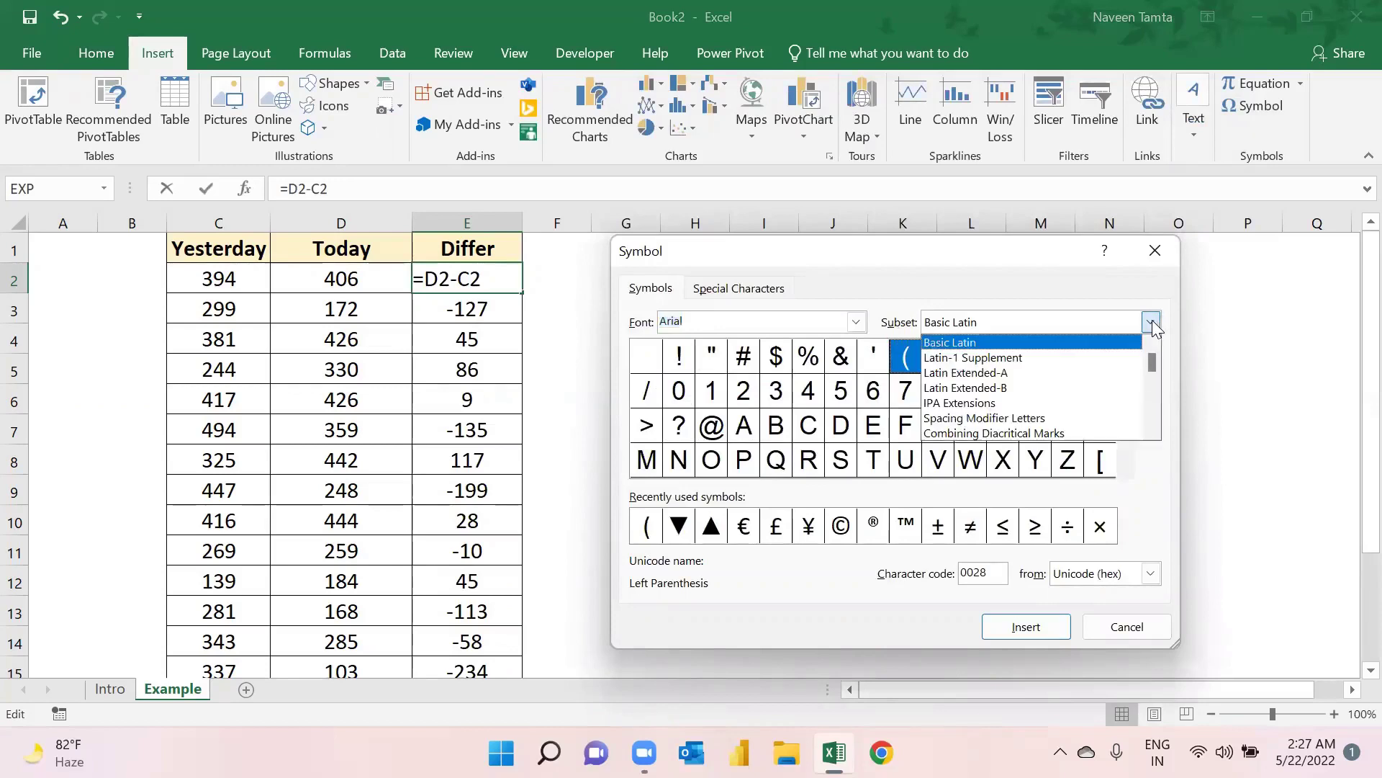
drag(1152, 361, 1149, 402)
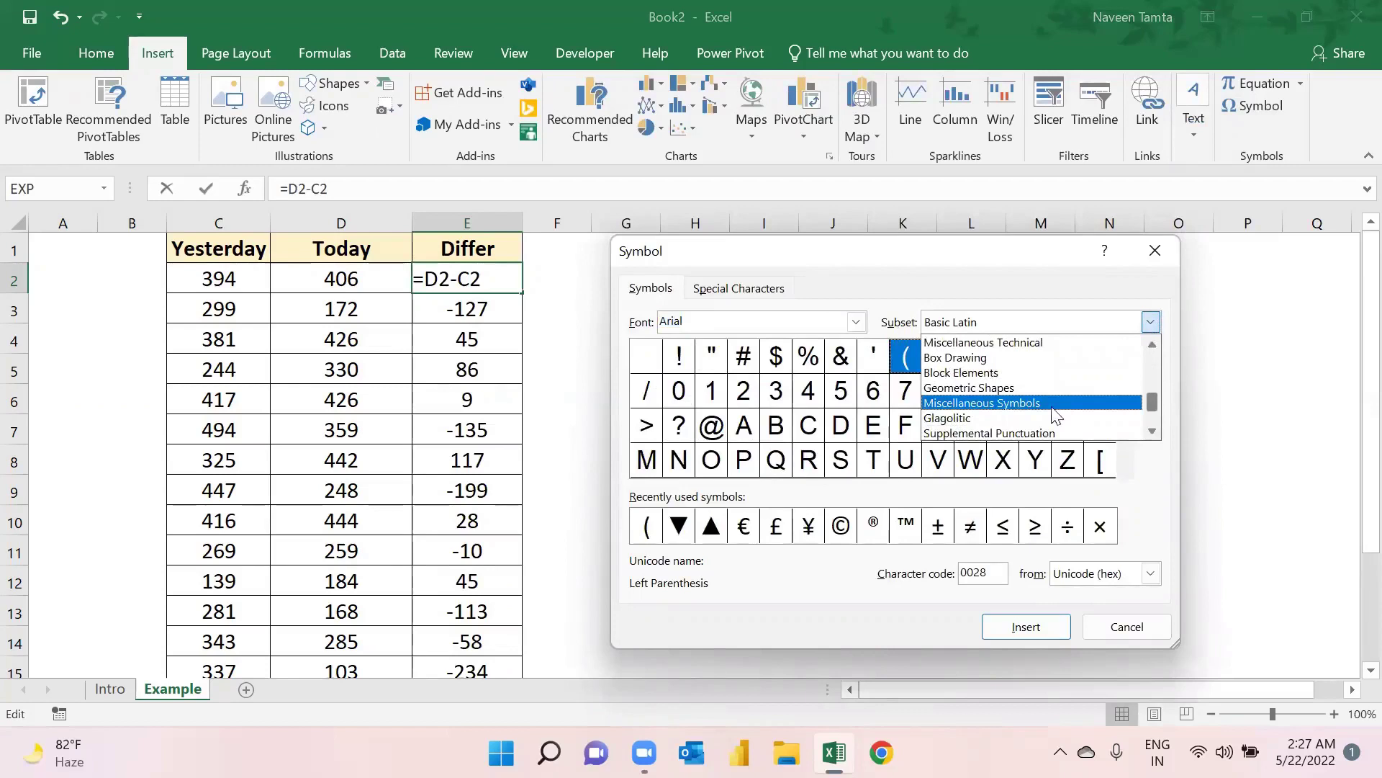
click(957, 389)
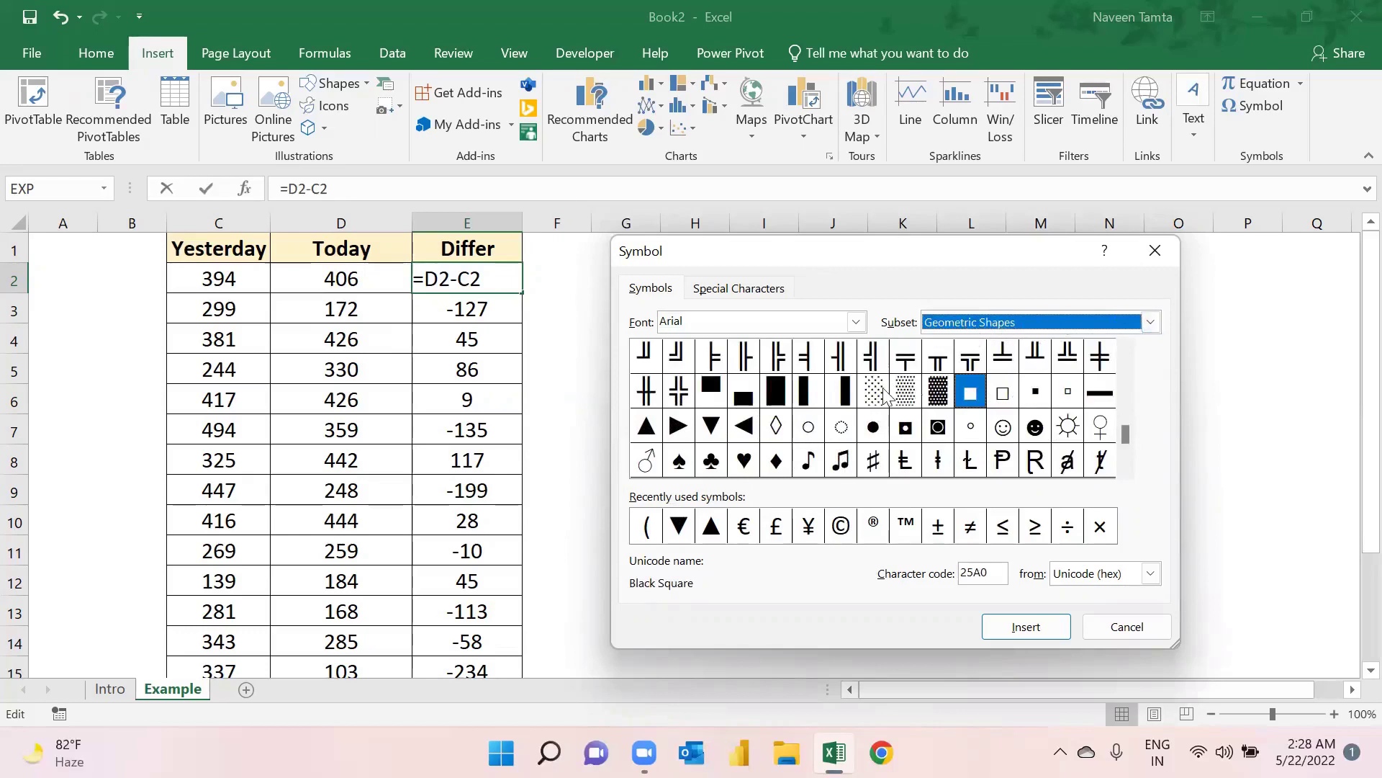
click(644, 429)
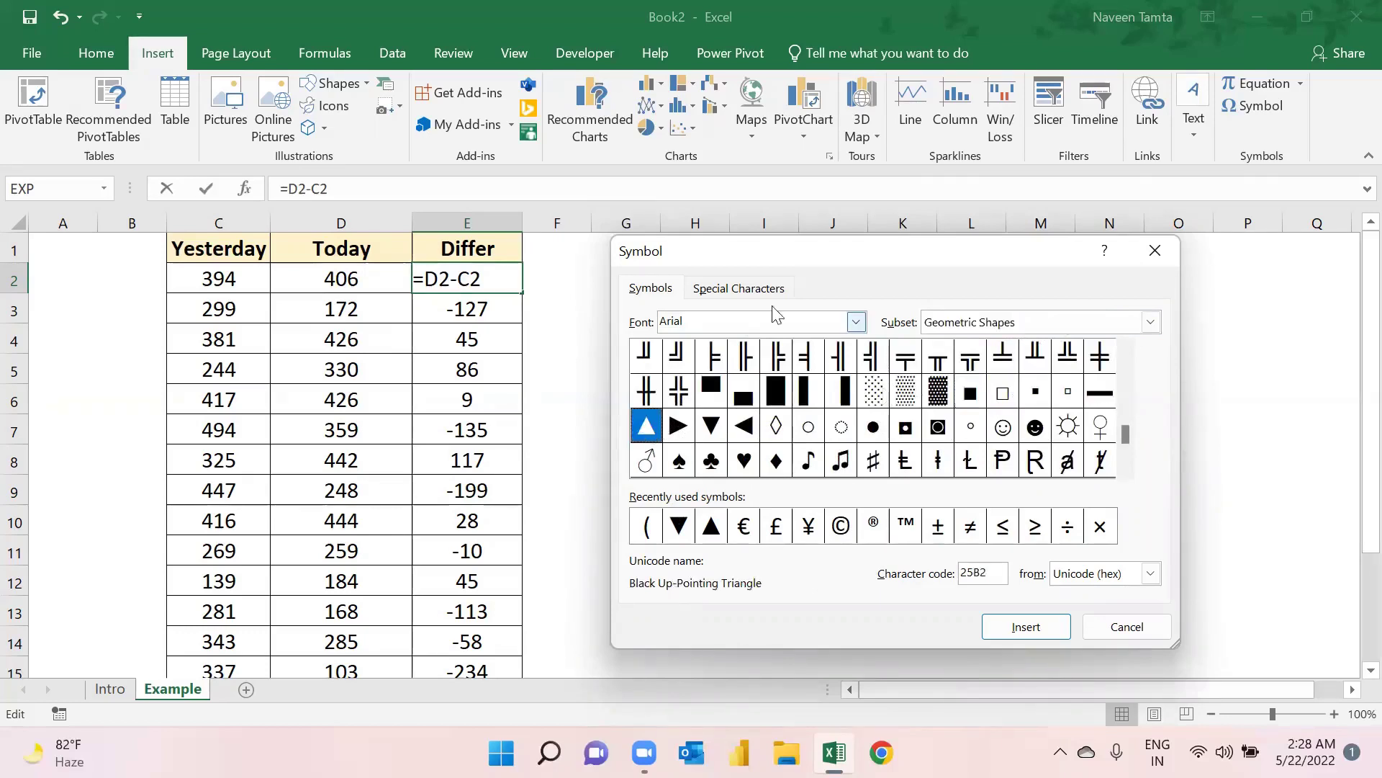
drag(854, 264, 1040, 228)
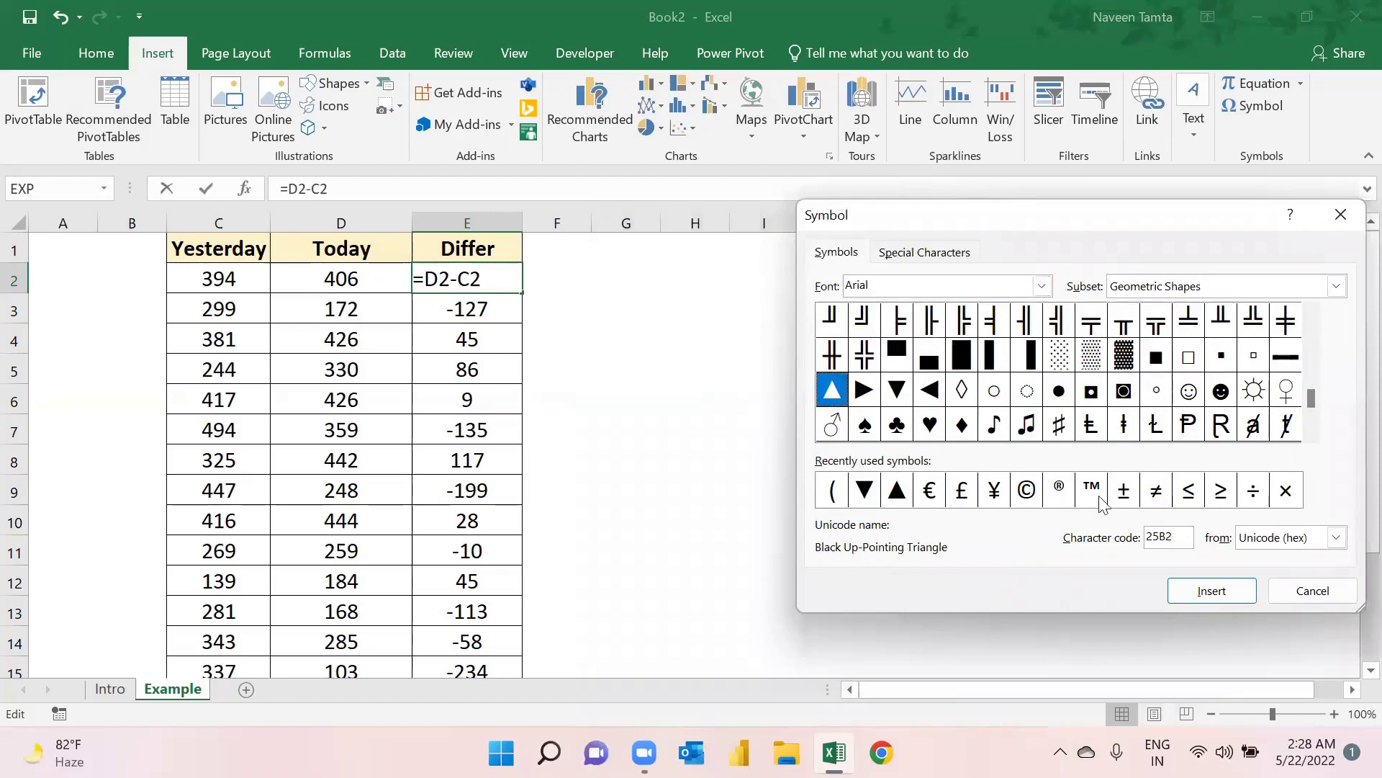
Cancel the symbol picker and go to cell XFC1 at the sheet's far right
key(Escape)
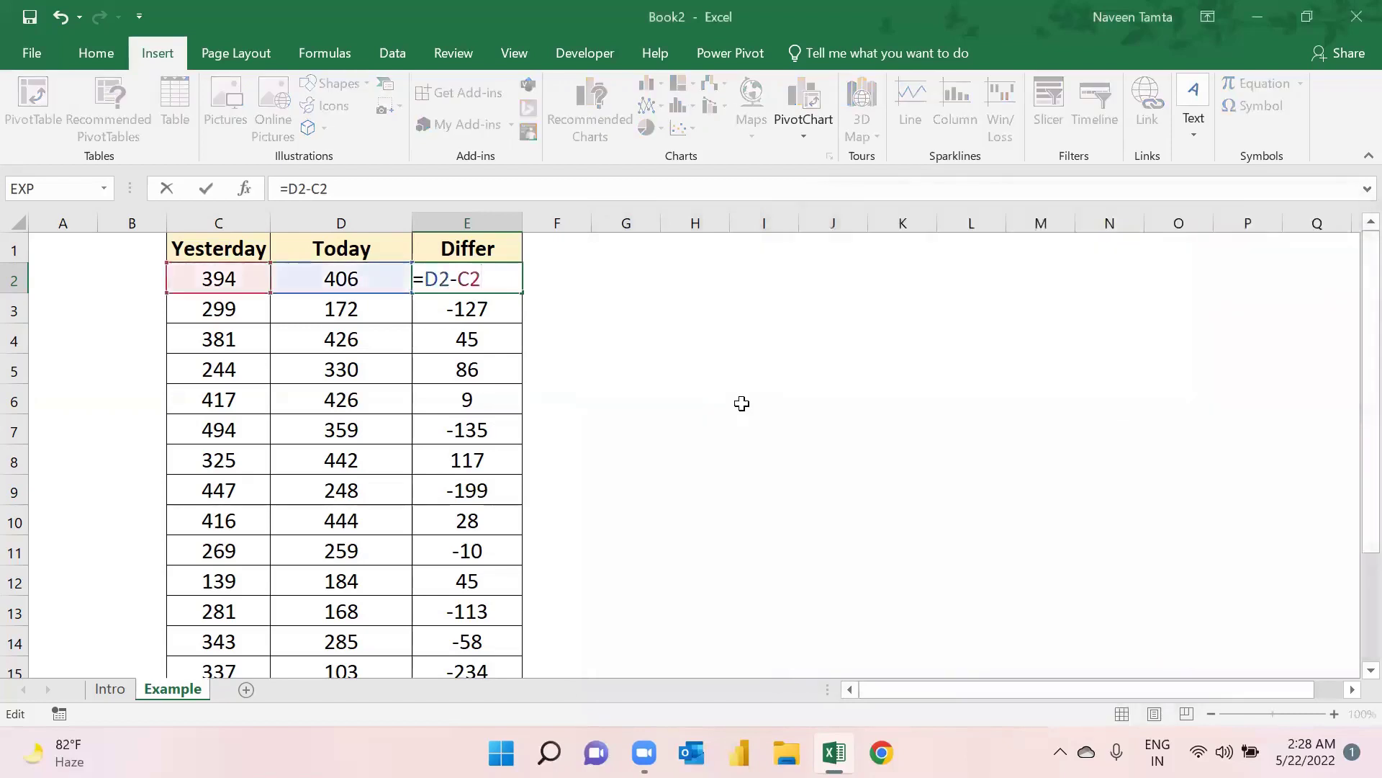
key(Escape)
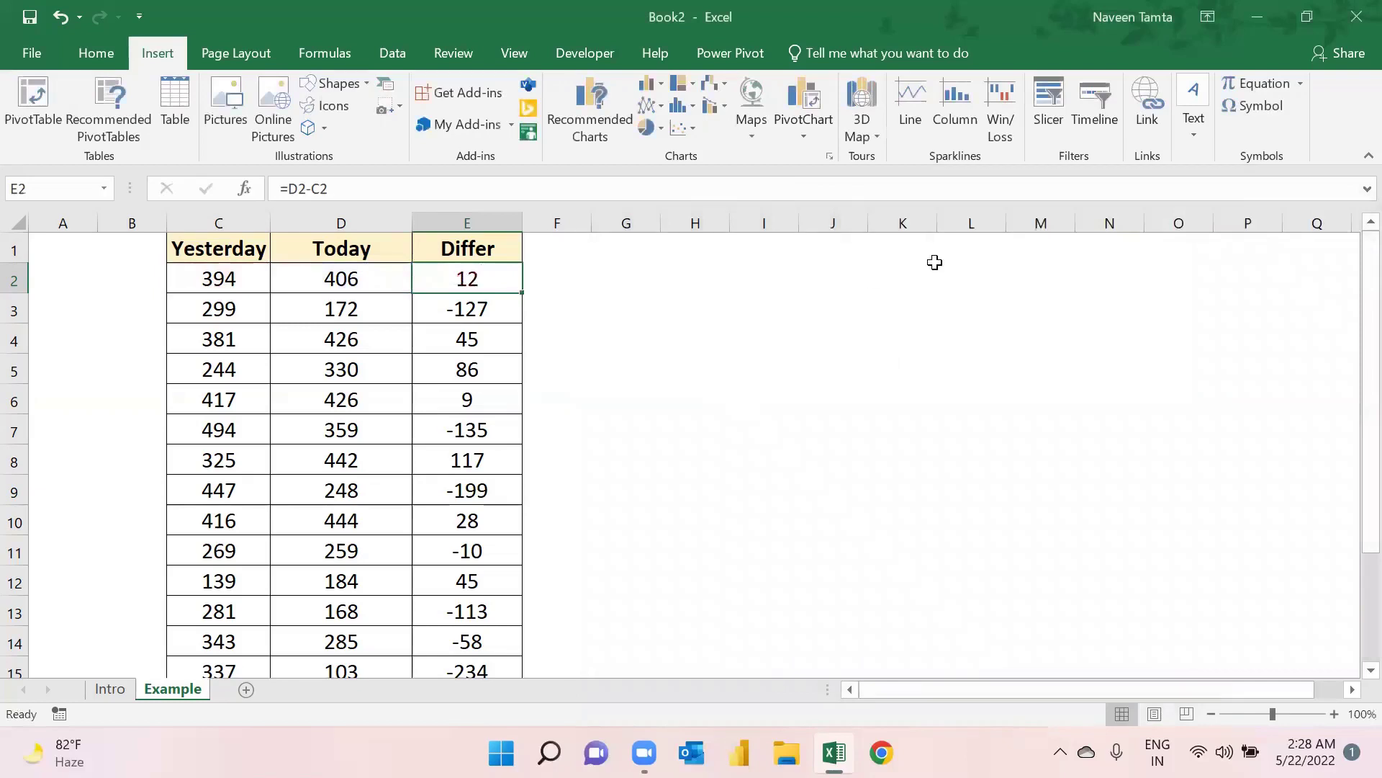
key(ctrl+Right)
key(ctrl+Up)
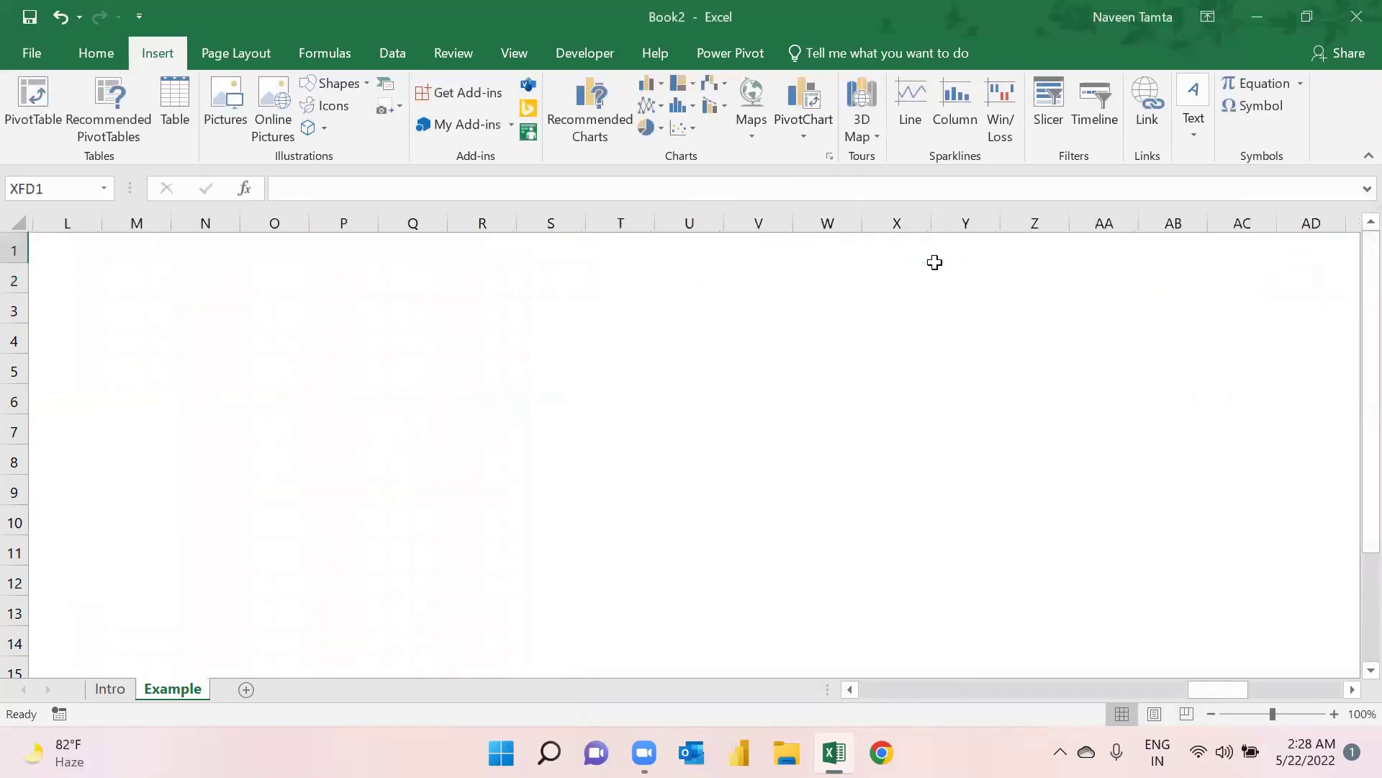
key(Left)
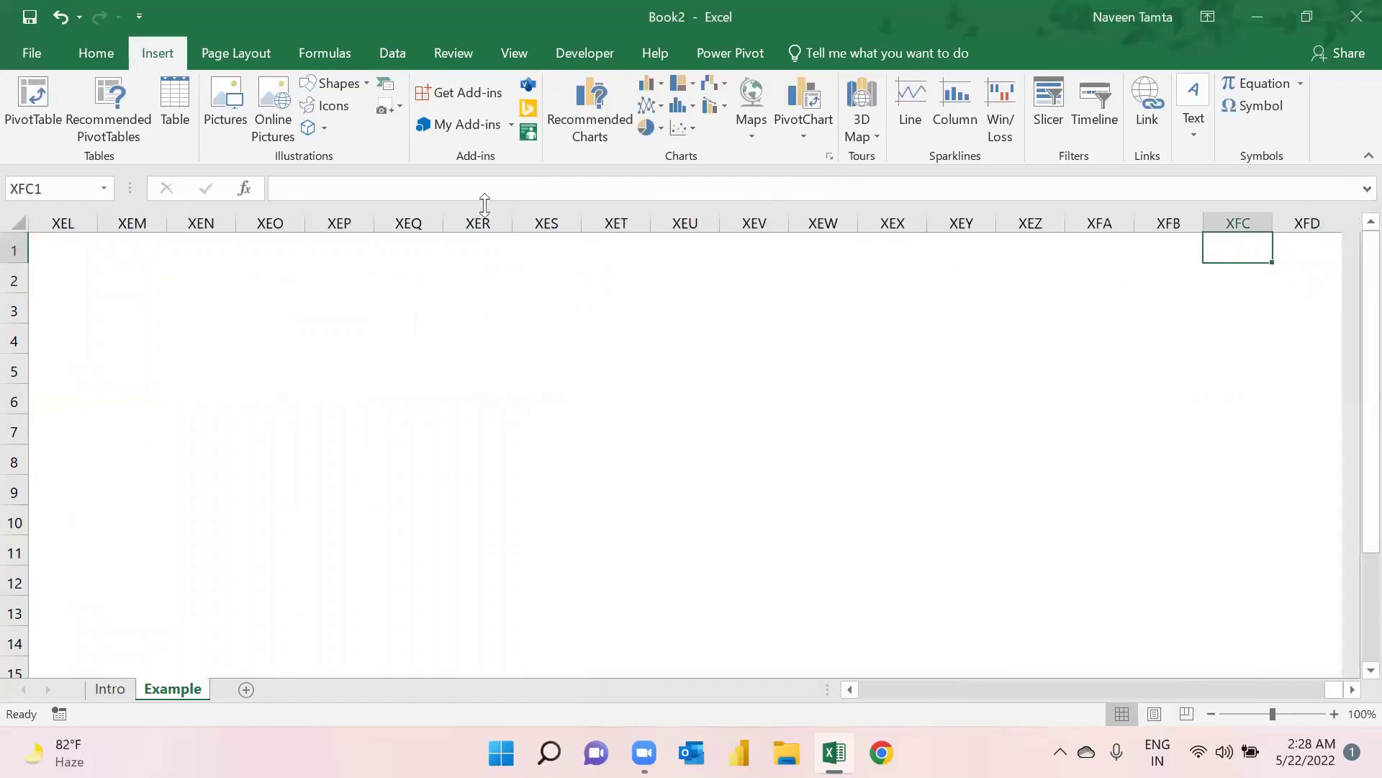
key(F2)
Insert a black ▲ (Arial, Geometric Shapes) into cell XFC1
click(1258, 106)
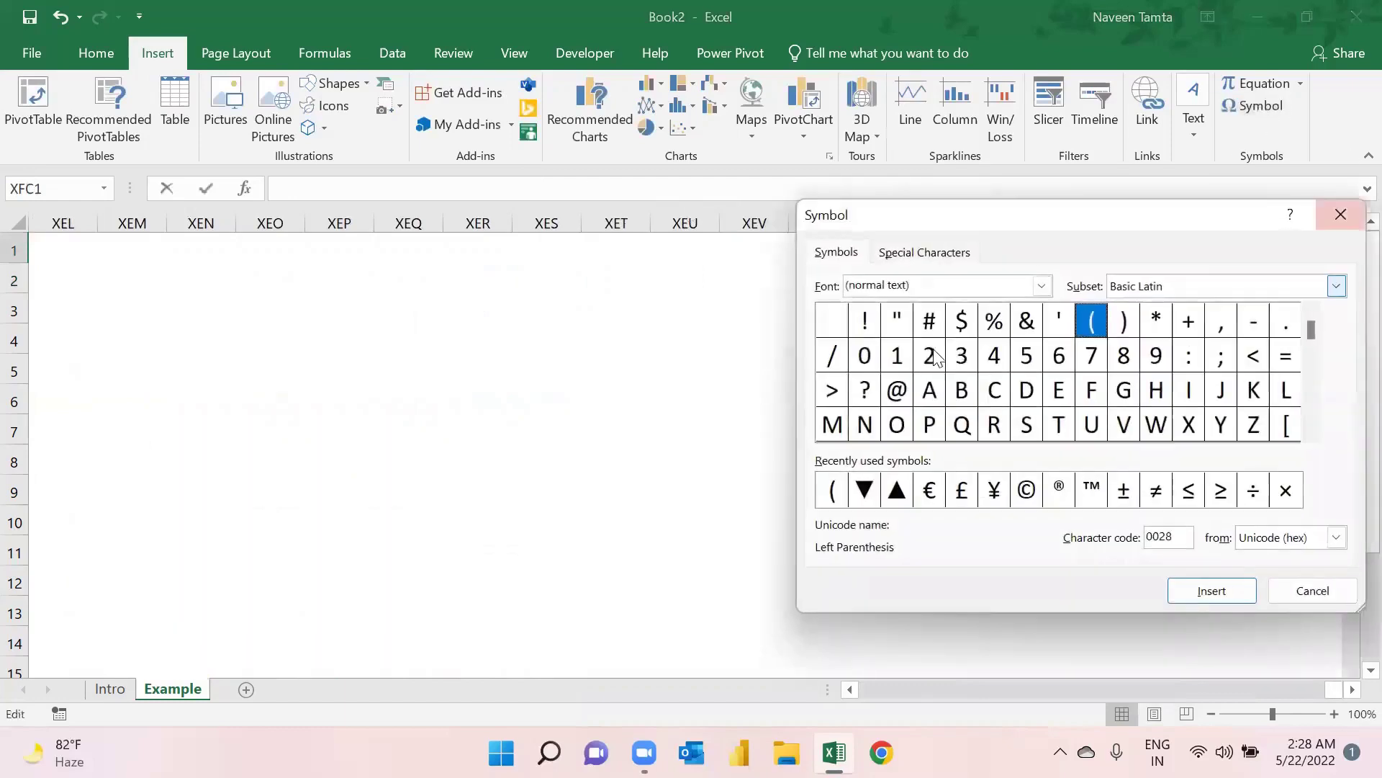
click(1041, 286)
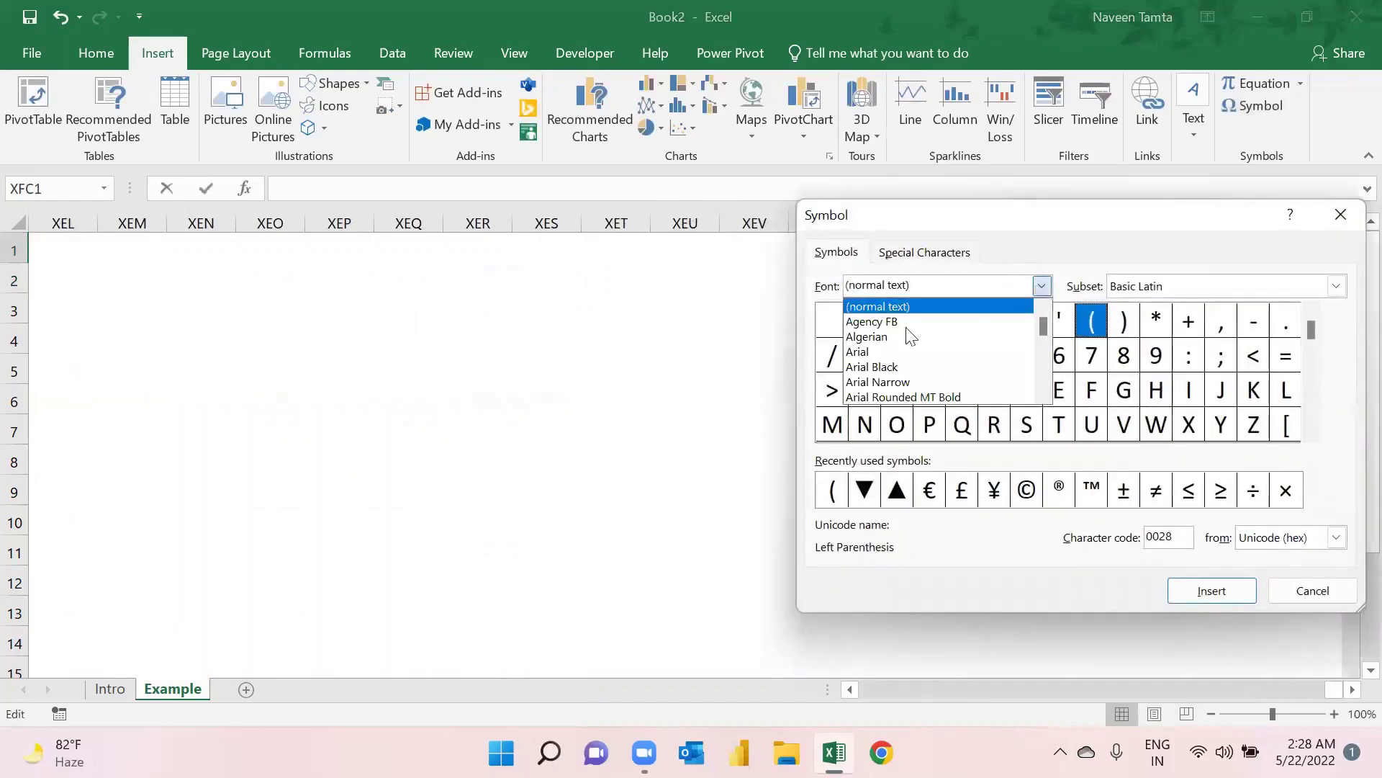
click(868, 354)
click(1336, 286)
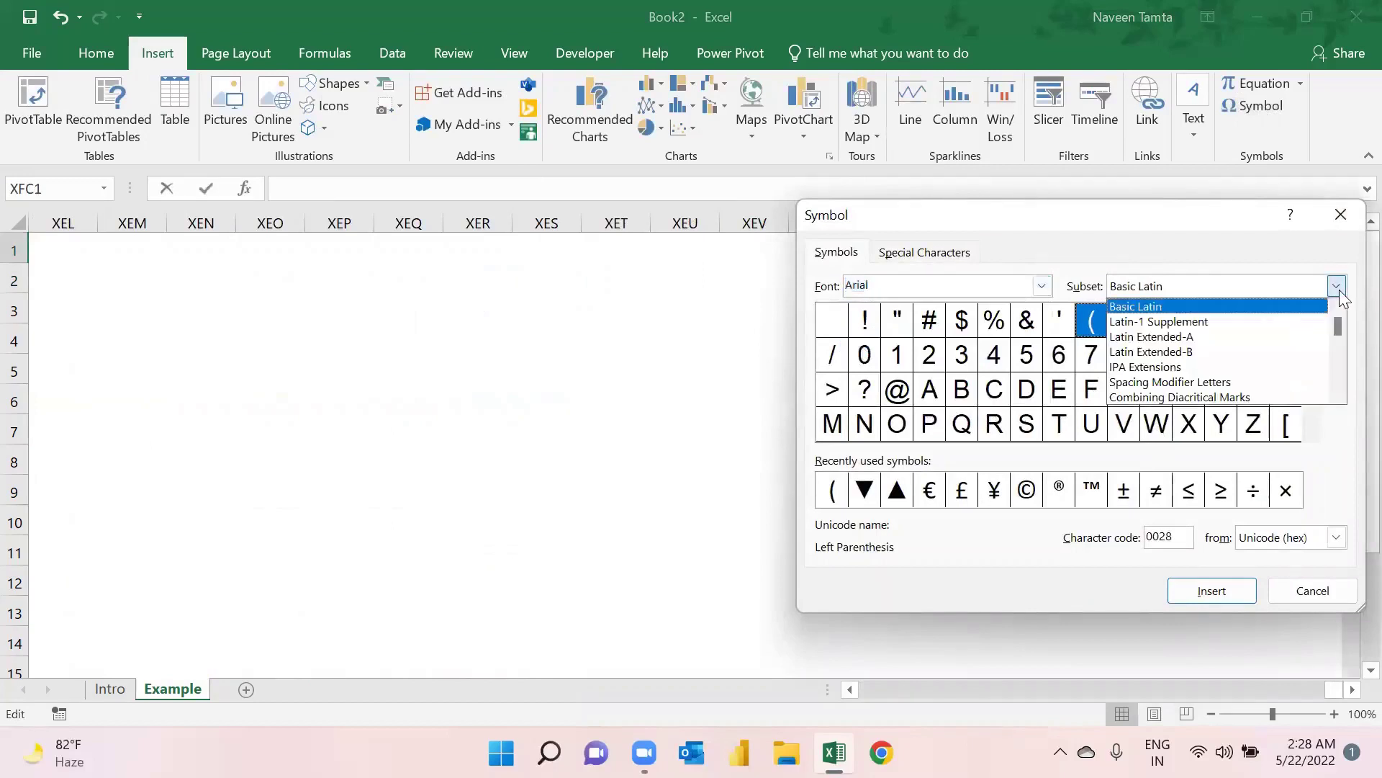
drag(1339, 324, 1352, 373)
click(1260, 349)
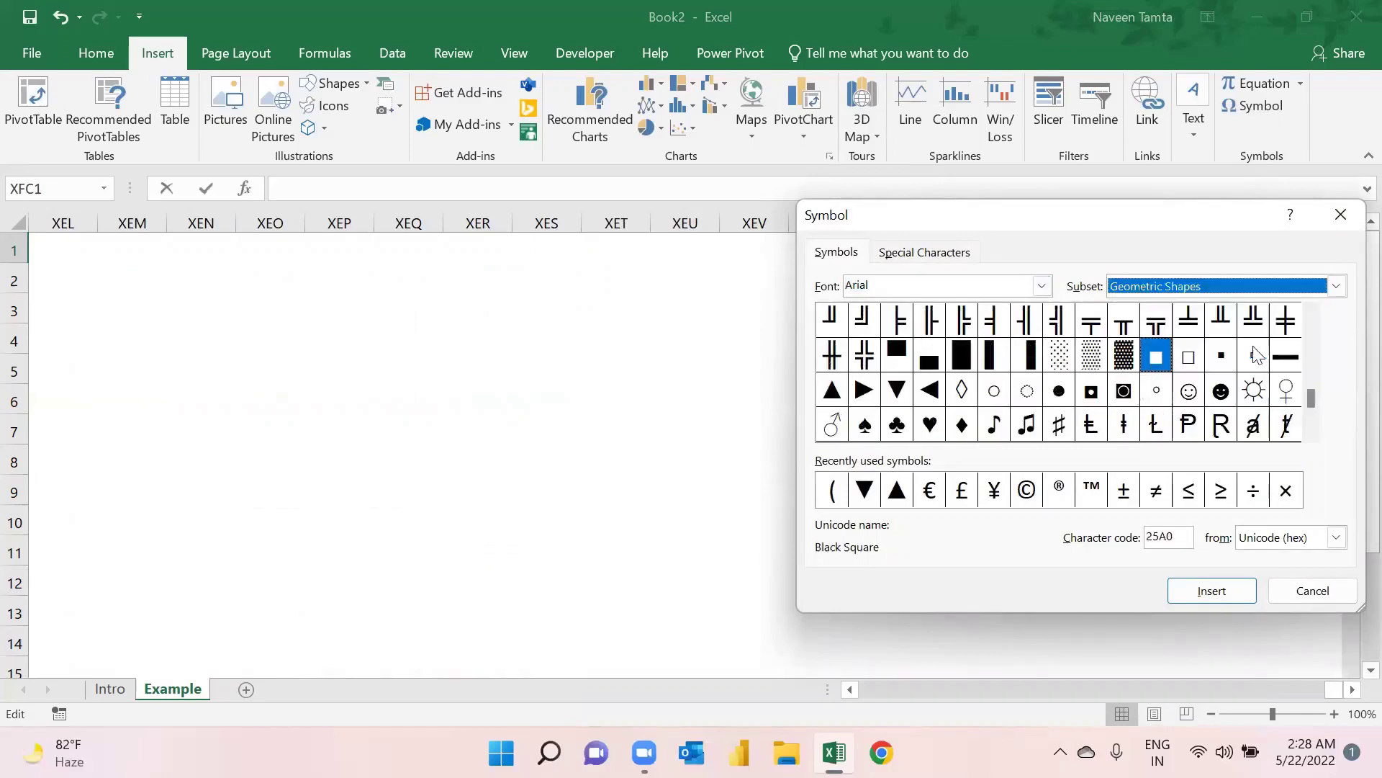
click(835, 394)
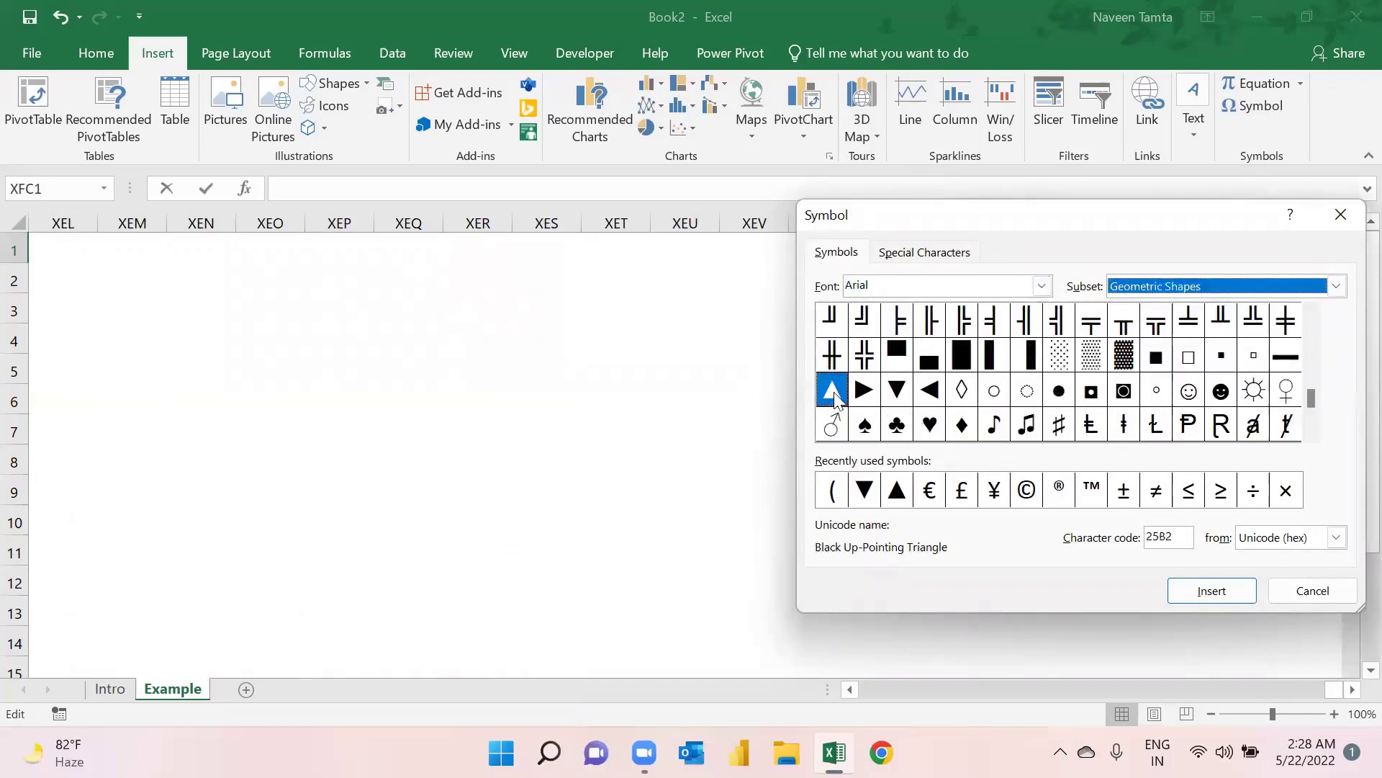
click(1227, 591)
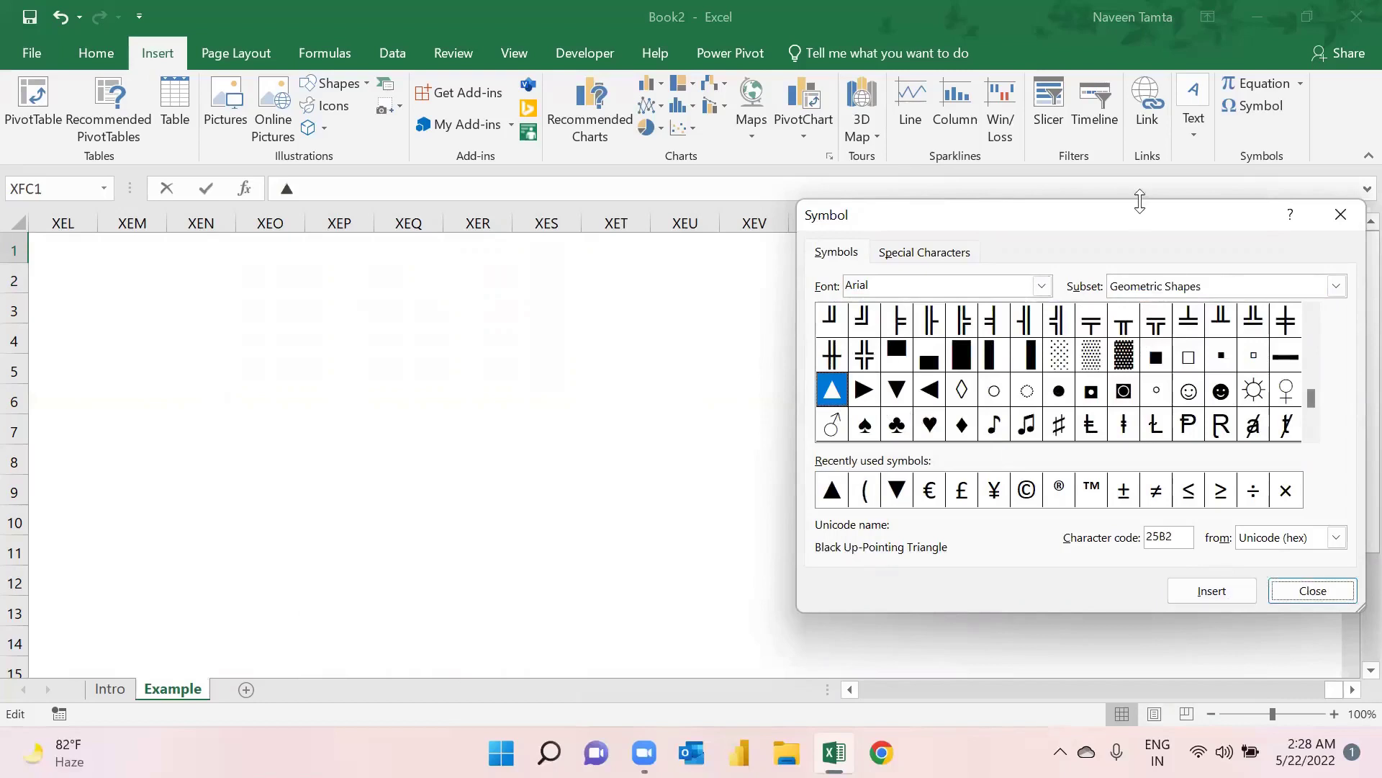
drag(1143, 228, 668, 255)
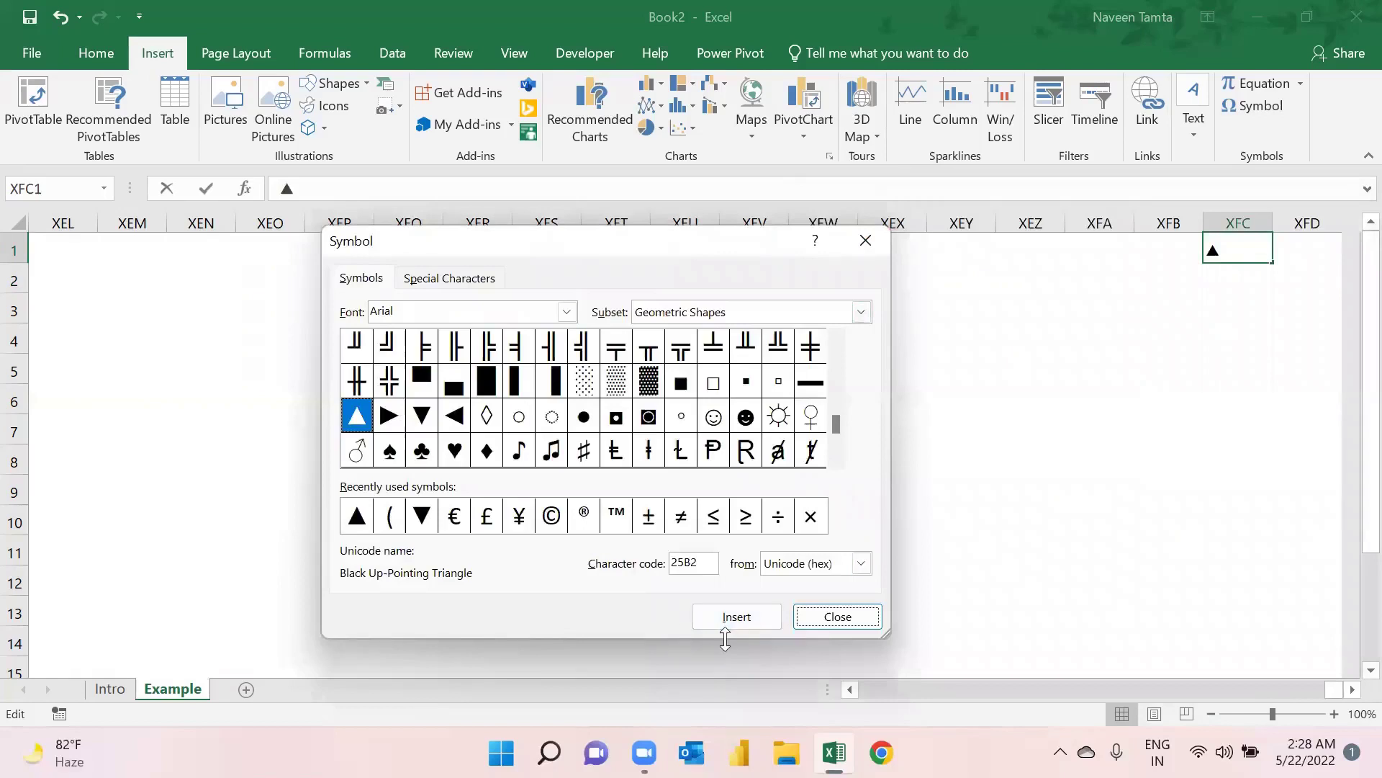
click(837, 617)
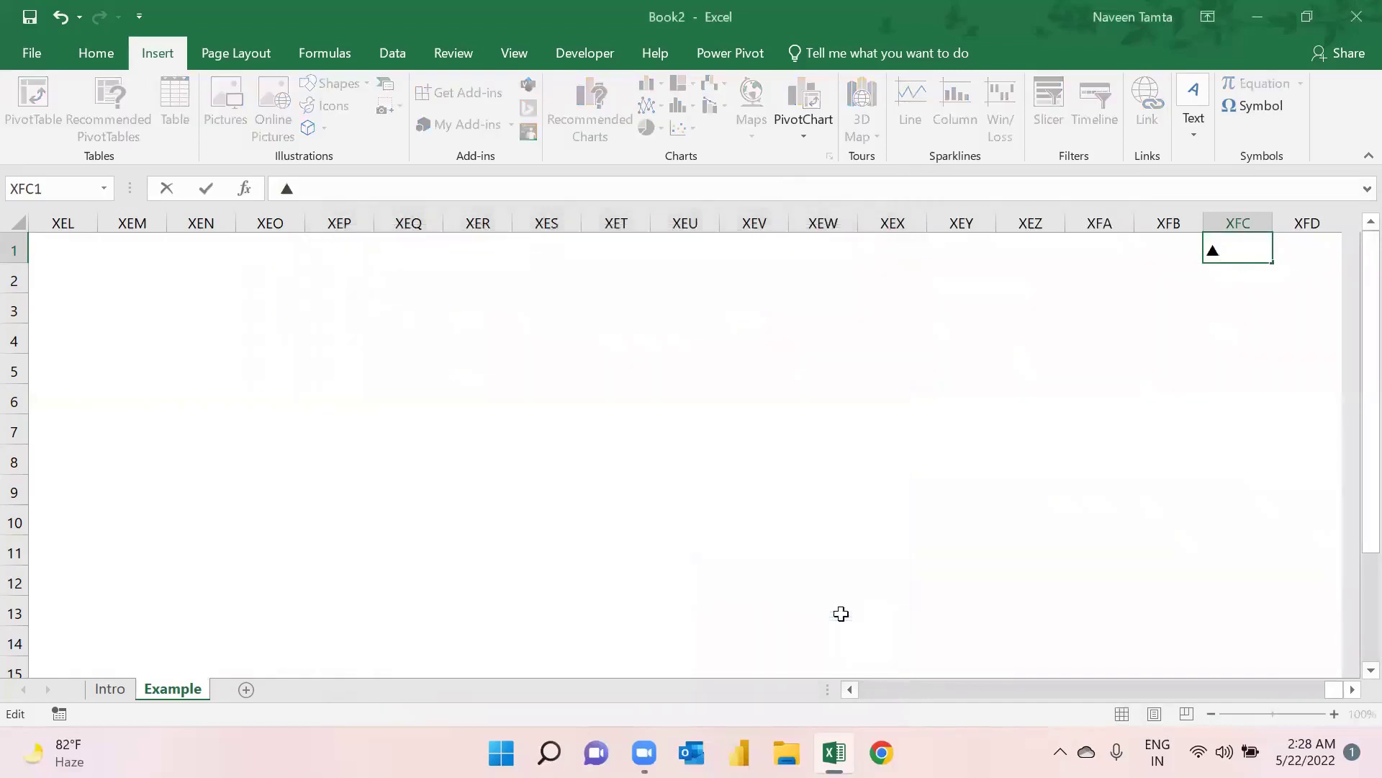
key(Tab)
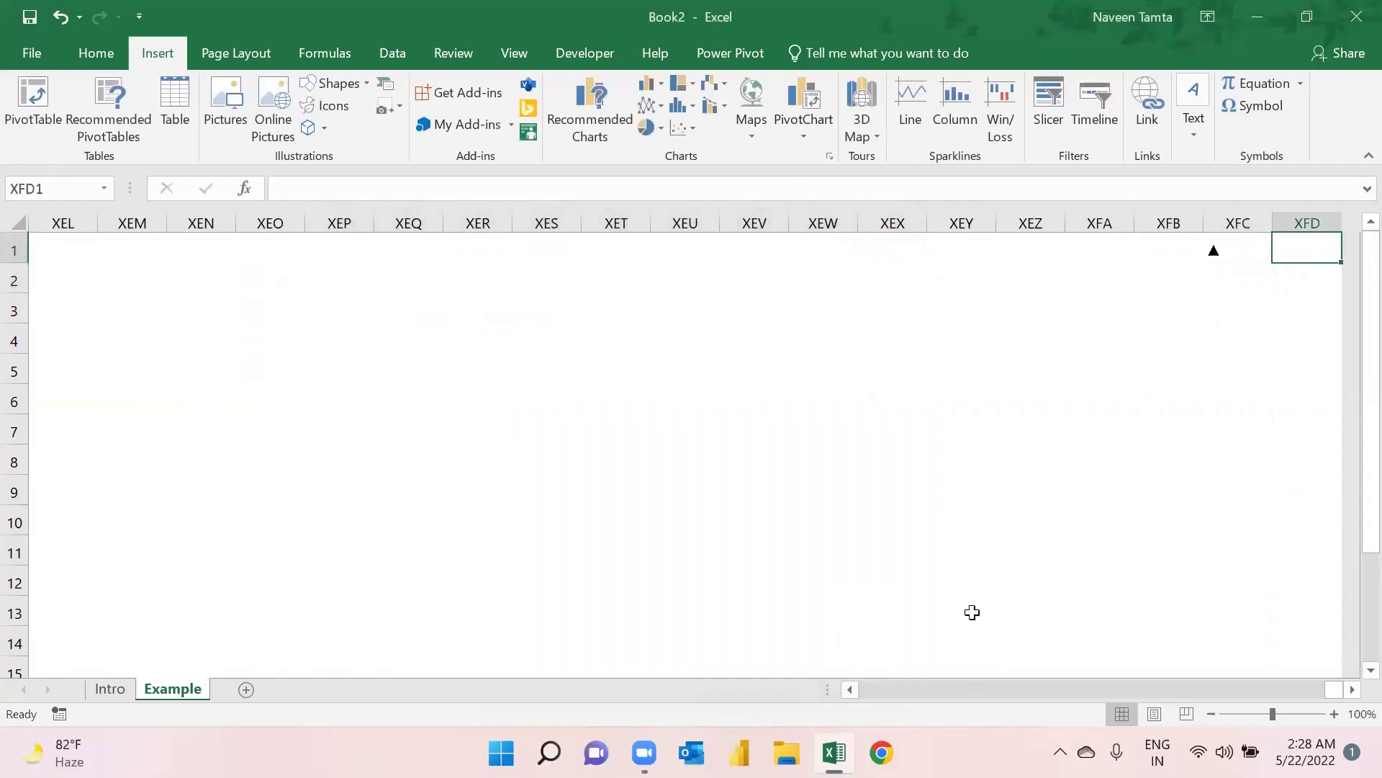
Insert a black ▼ into cell XFD1, then select both triangle cells
click(1254, 106)
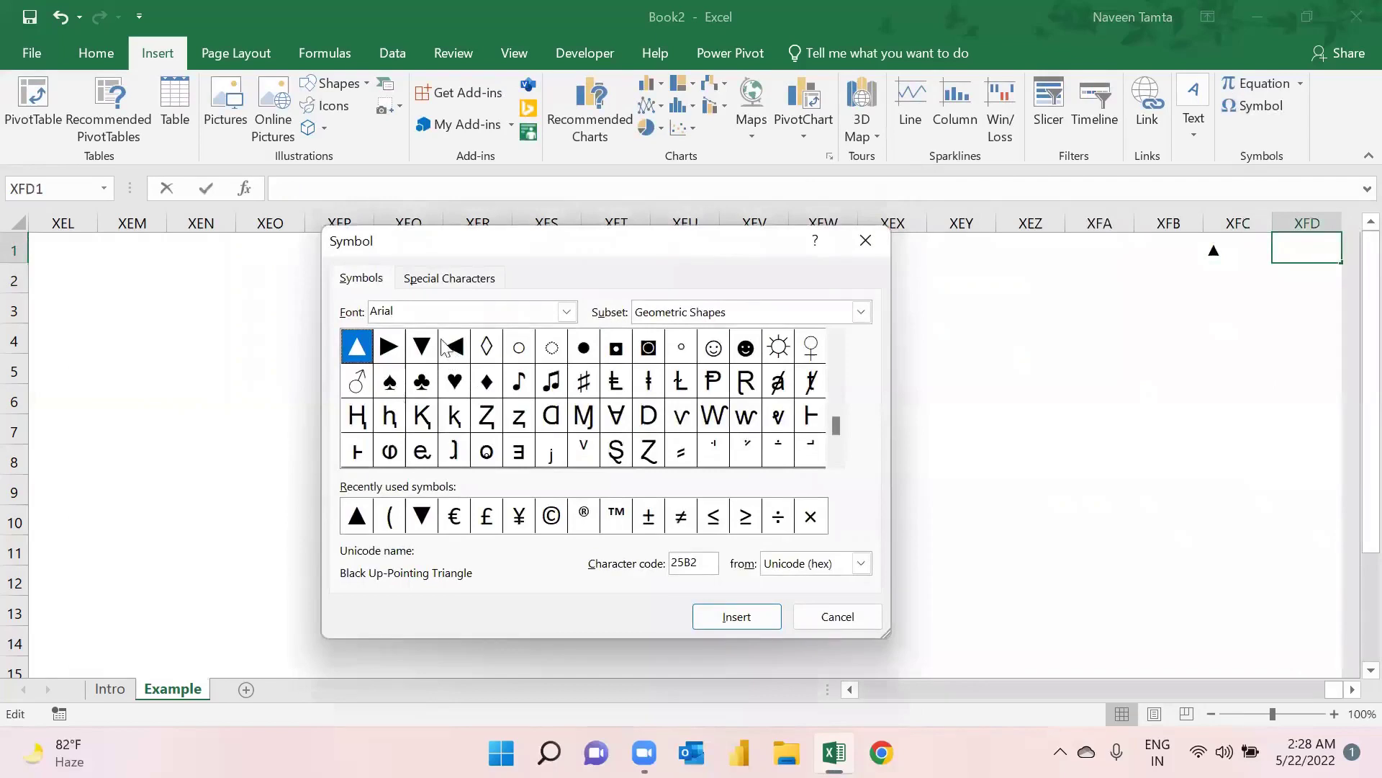
click(422, 349)
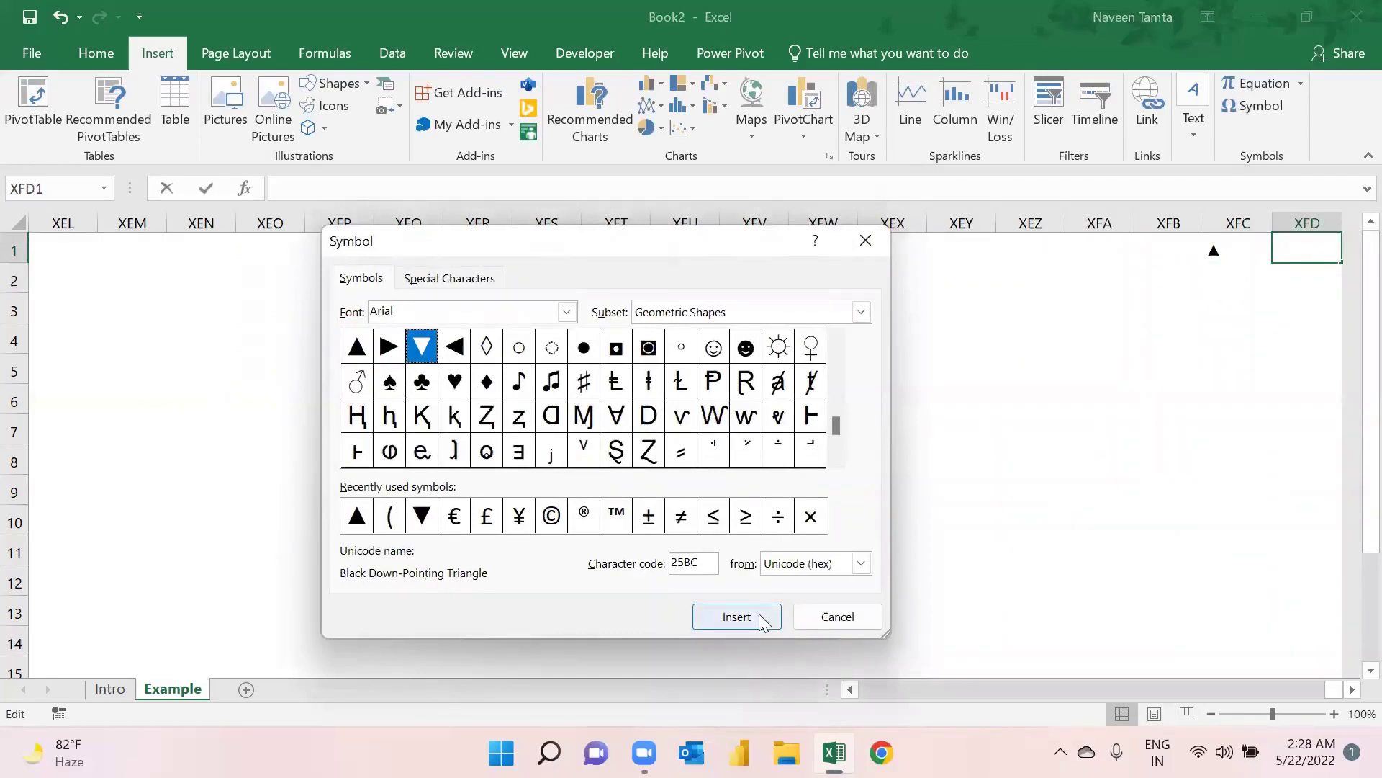
click(760, 614)
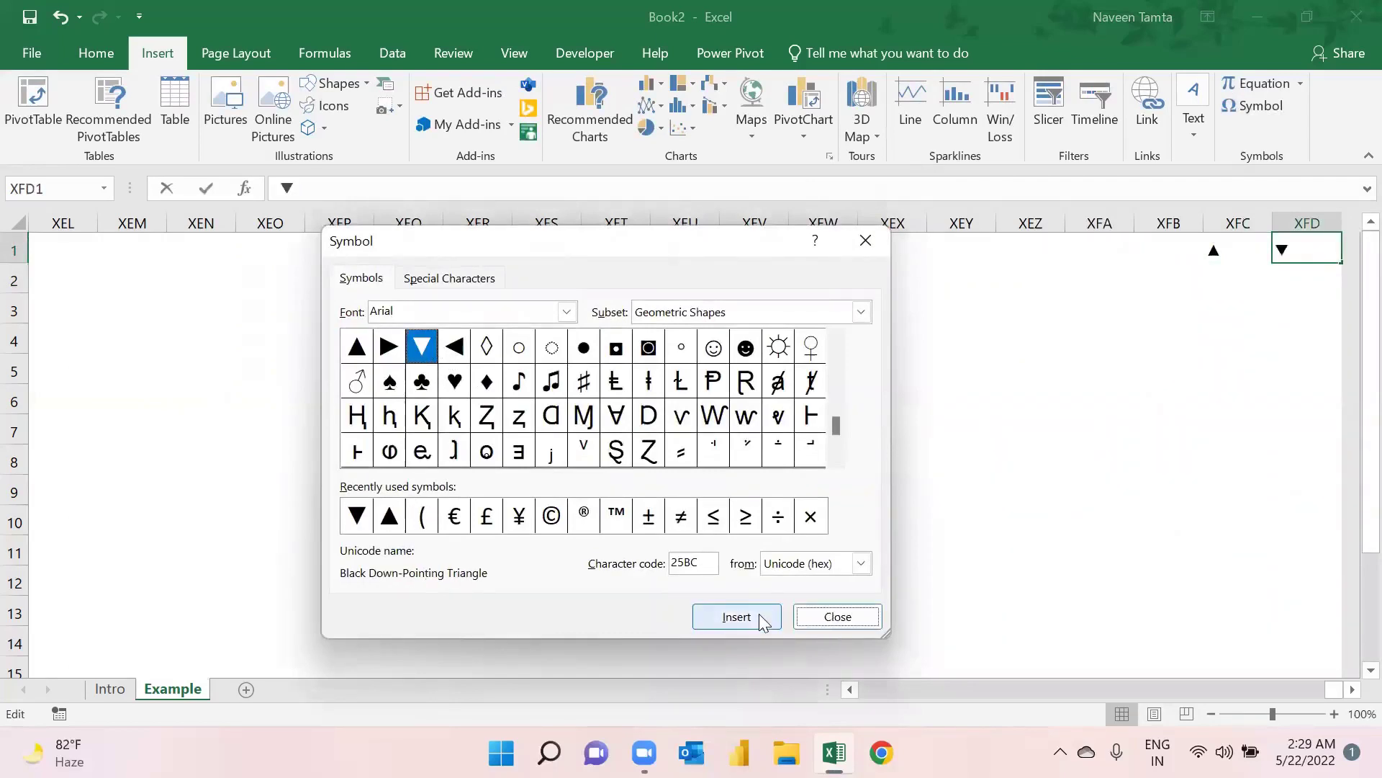
click(844, 616)
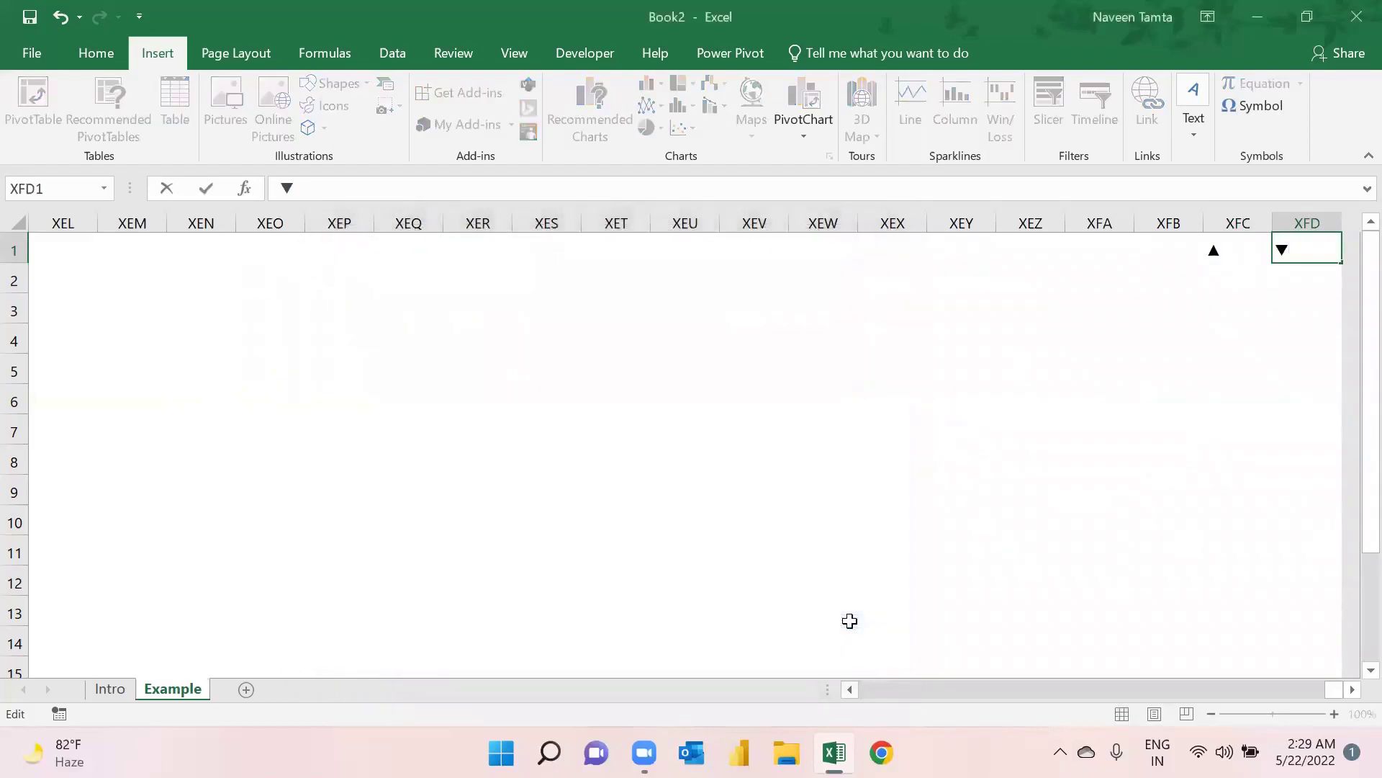
key(Return)
key(Up)
key(Left)
key(Right)
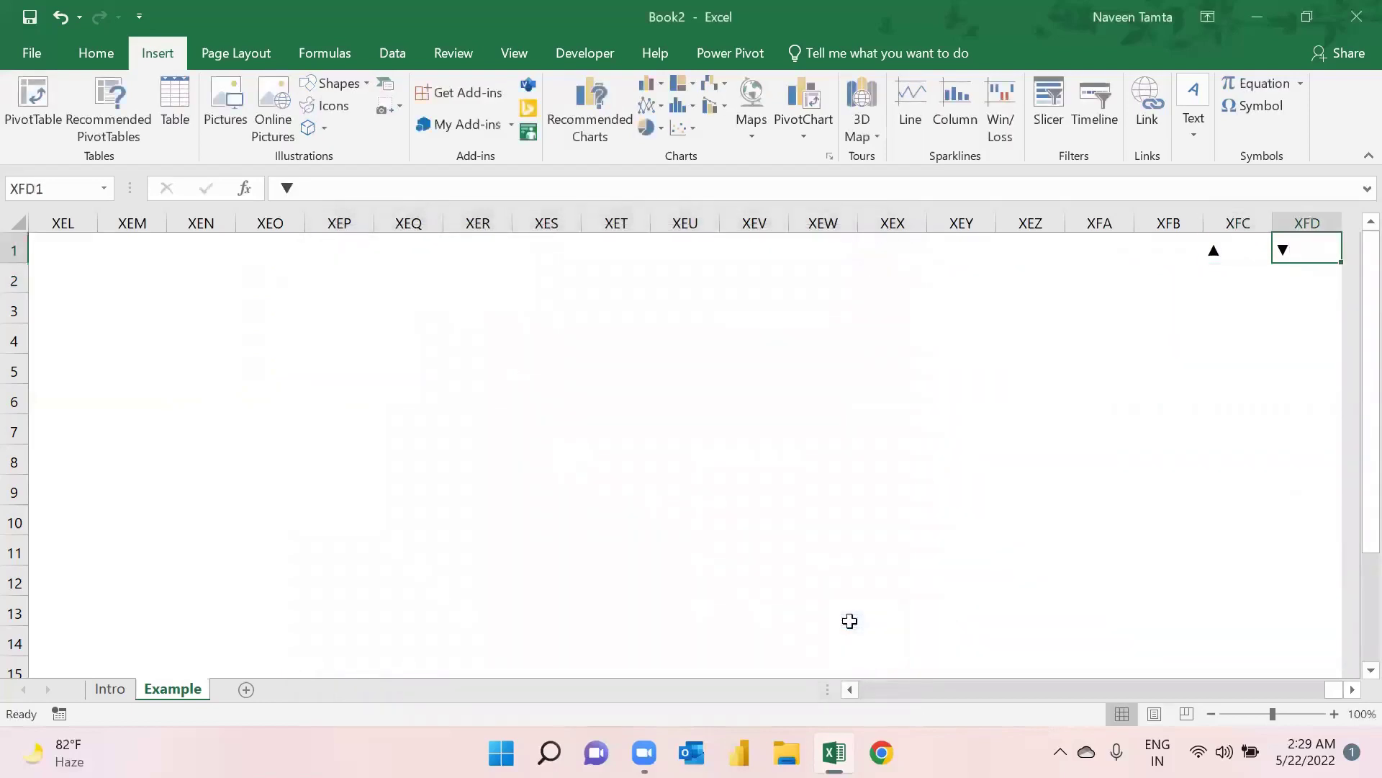
key(Left)
key(shift+Right)
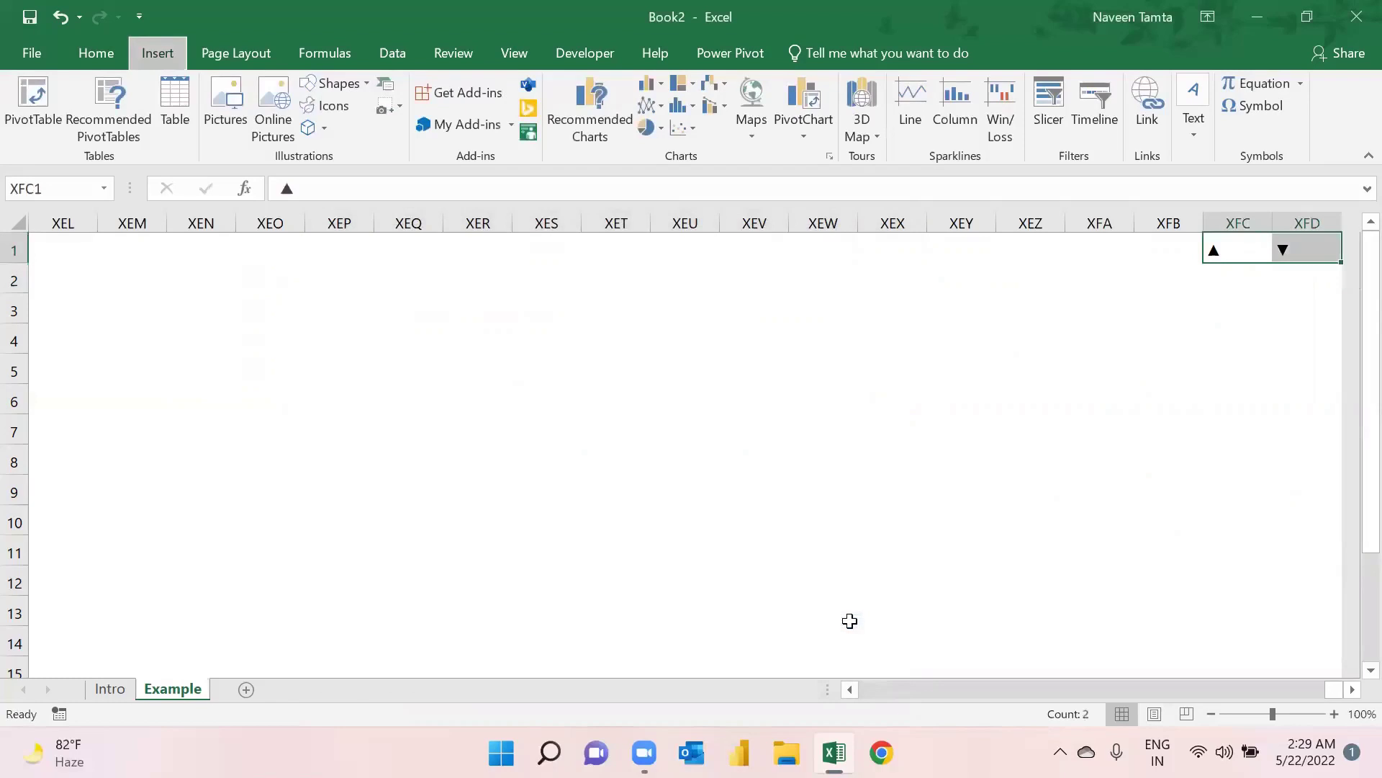
Select the Differ values E2:E19 and open Format Cells with Ctrl+1
key(alt+h)
key(shift+Left)
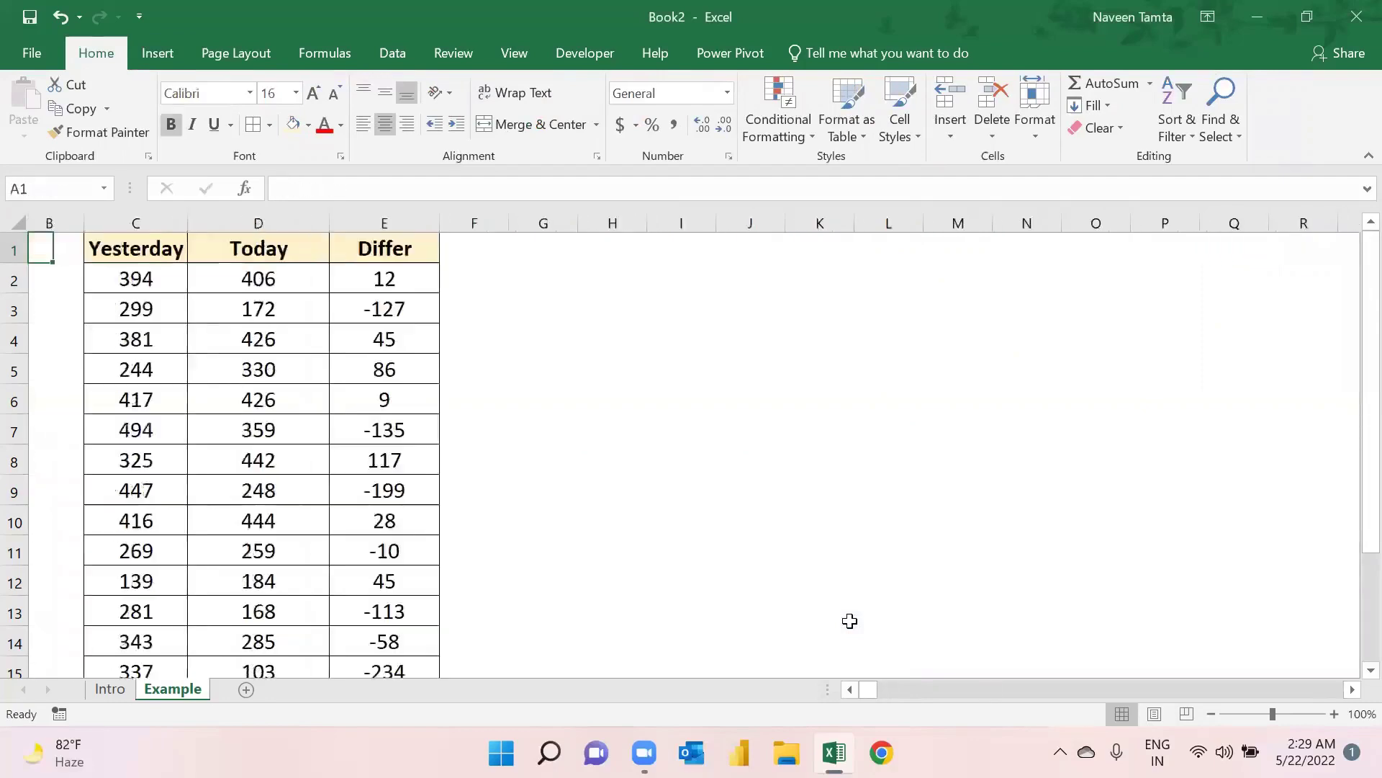
key(Right)
key(ctrl+Right)
key(ctrl+Right)
key(ctrl+Right)
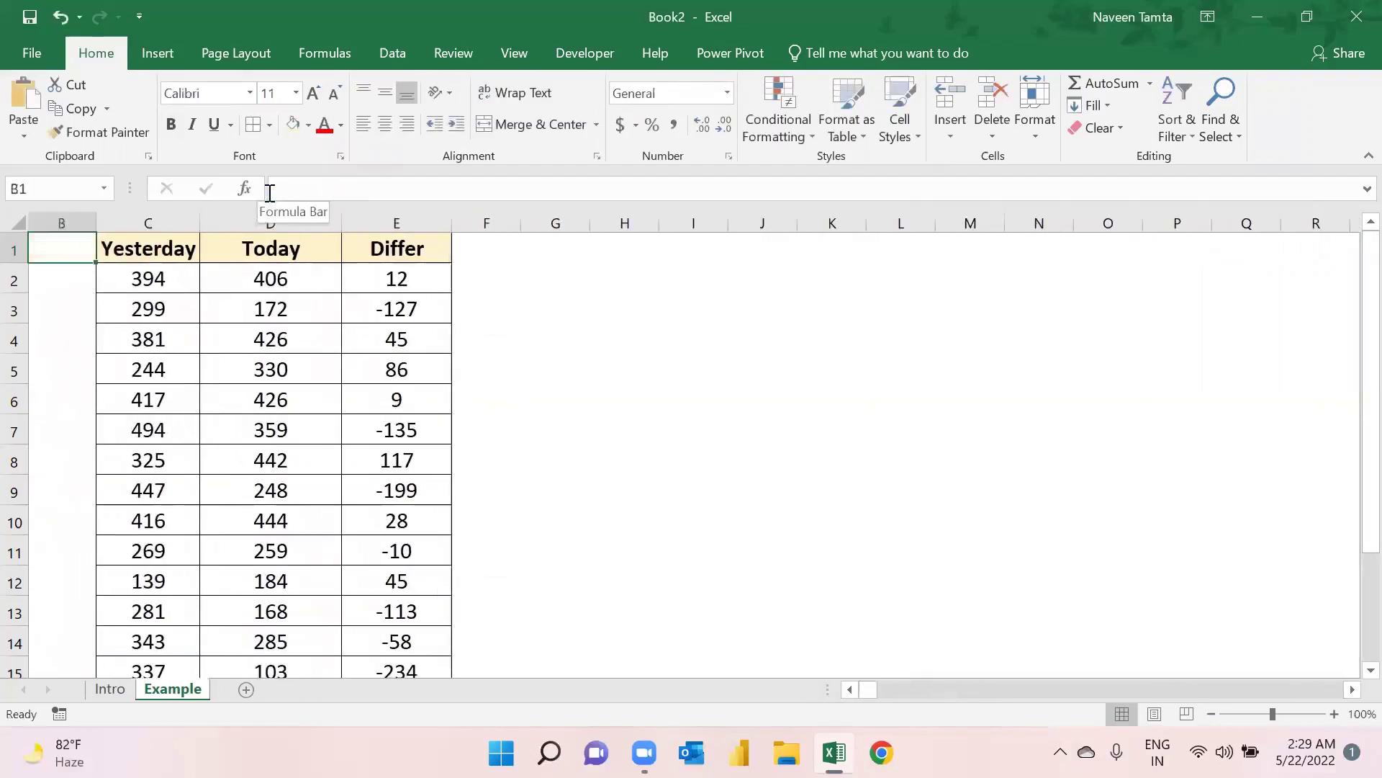
key(Down)
key(Right)
key(Right)
key(ctrl+shift+Down)
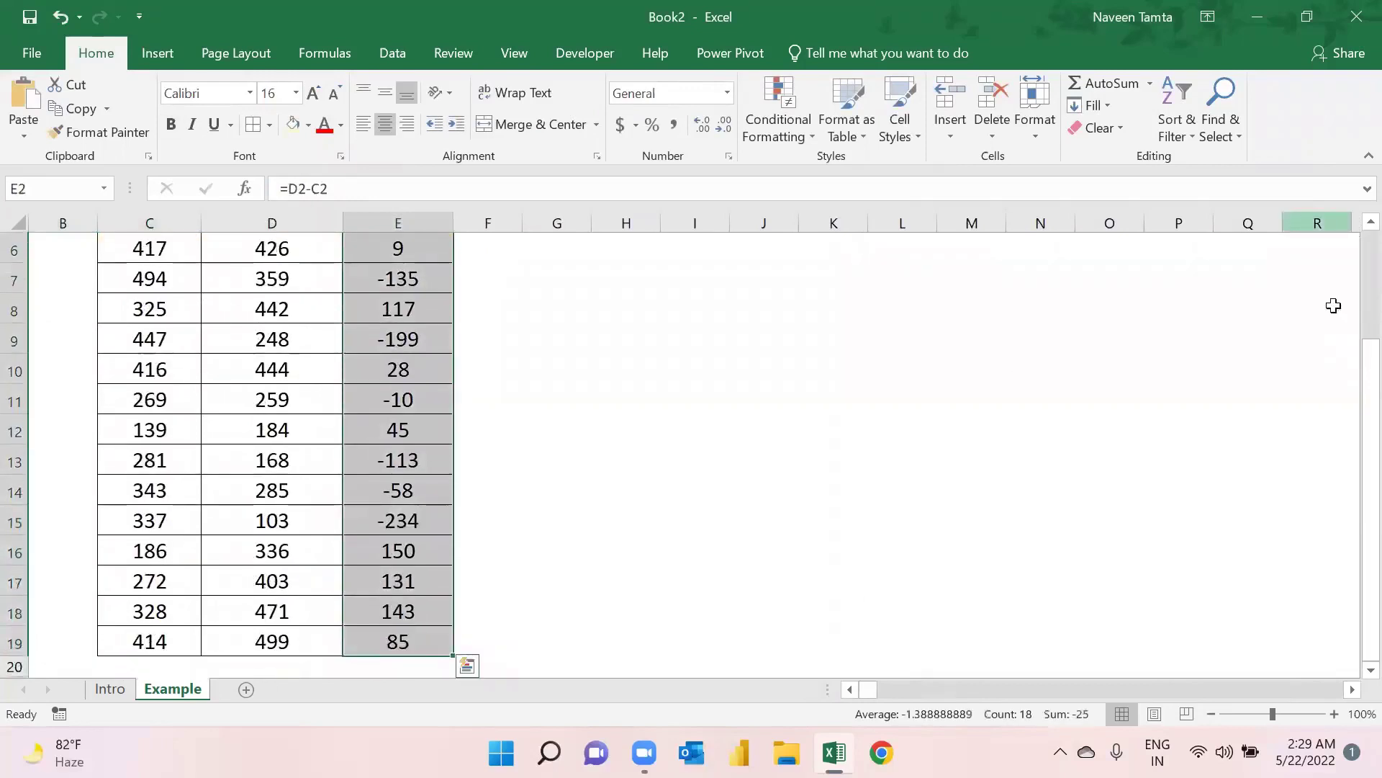
drag(1358, 422, 1352, 273)
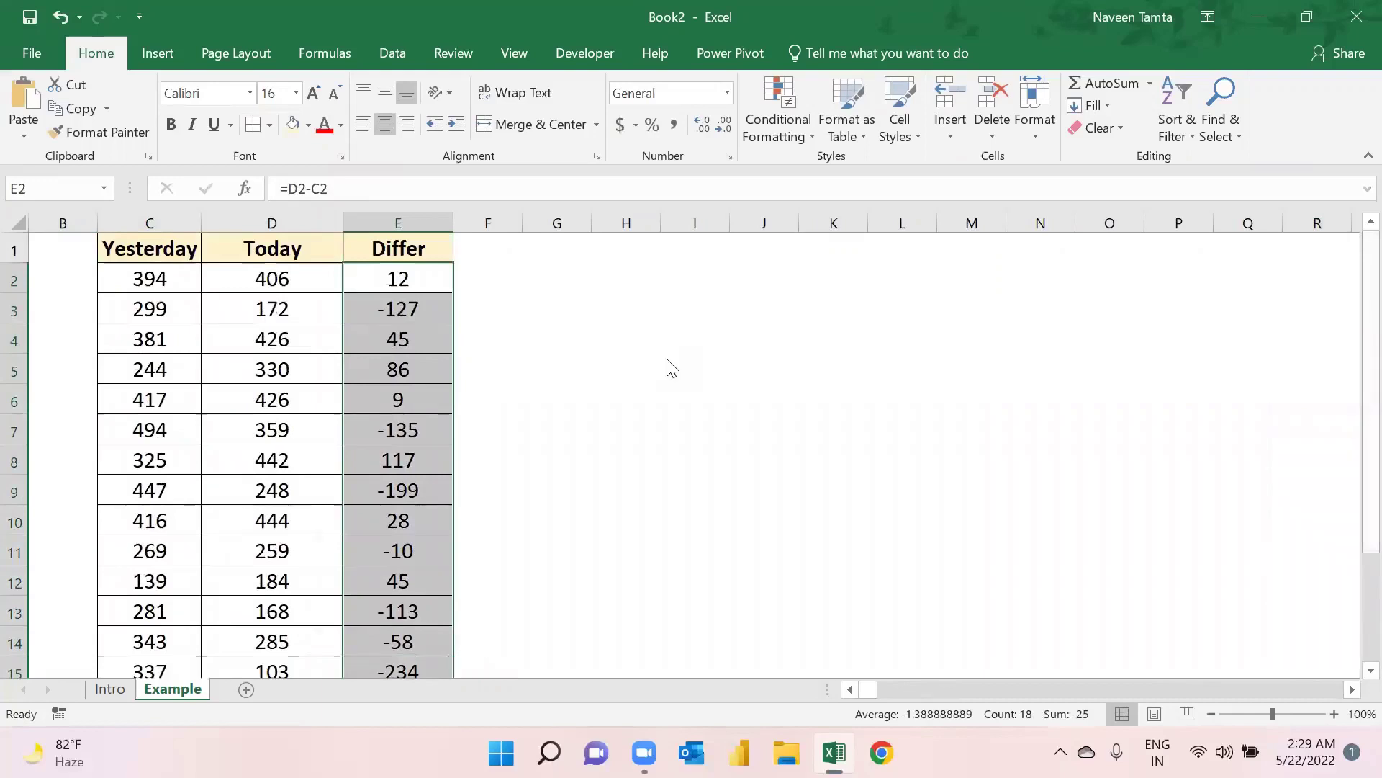
key(ctrl+1)
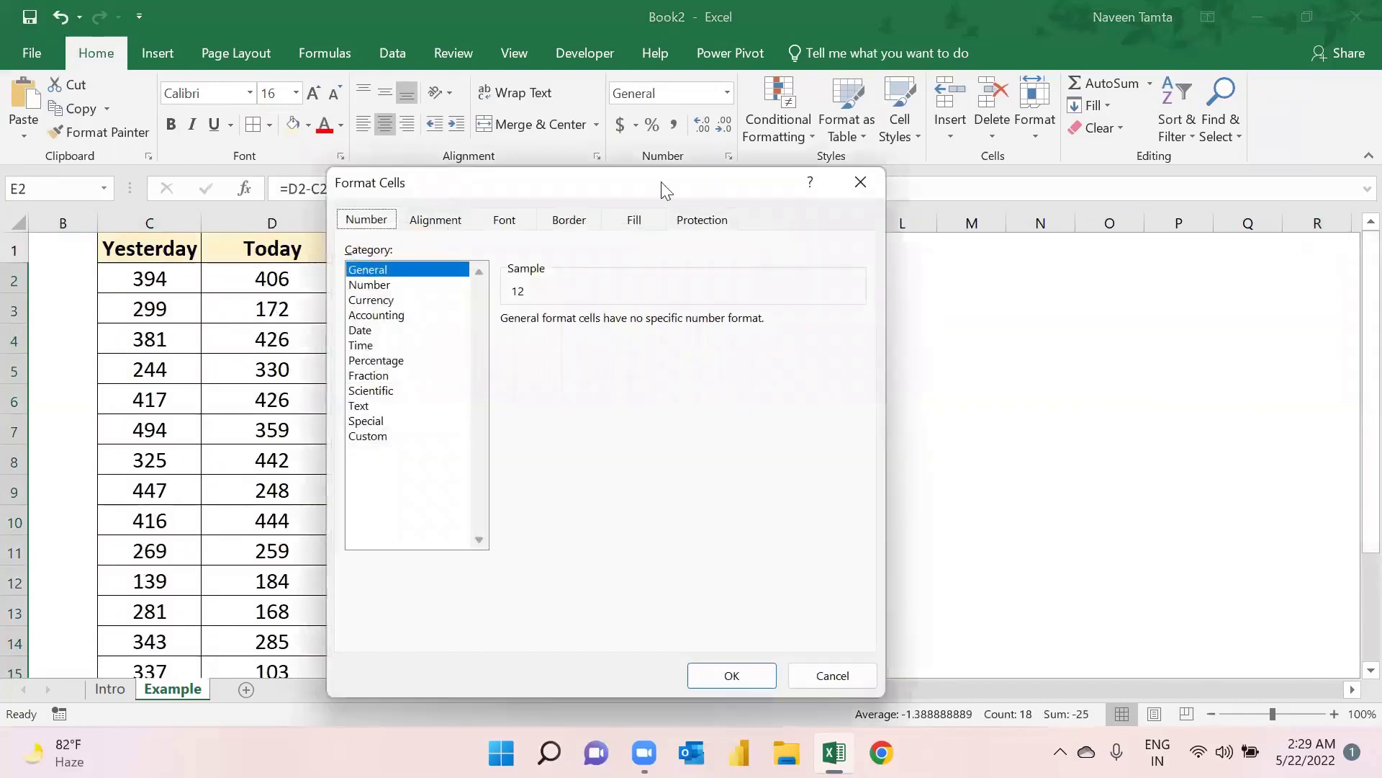
Move the Format Cells dialog aside, choose Custom, and select the existing type code
drag(663, 189, 1028, 184)
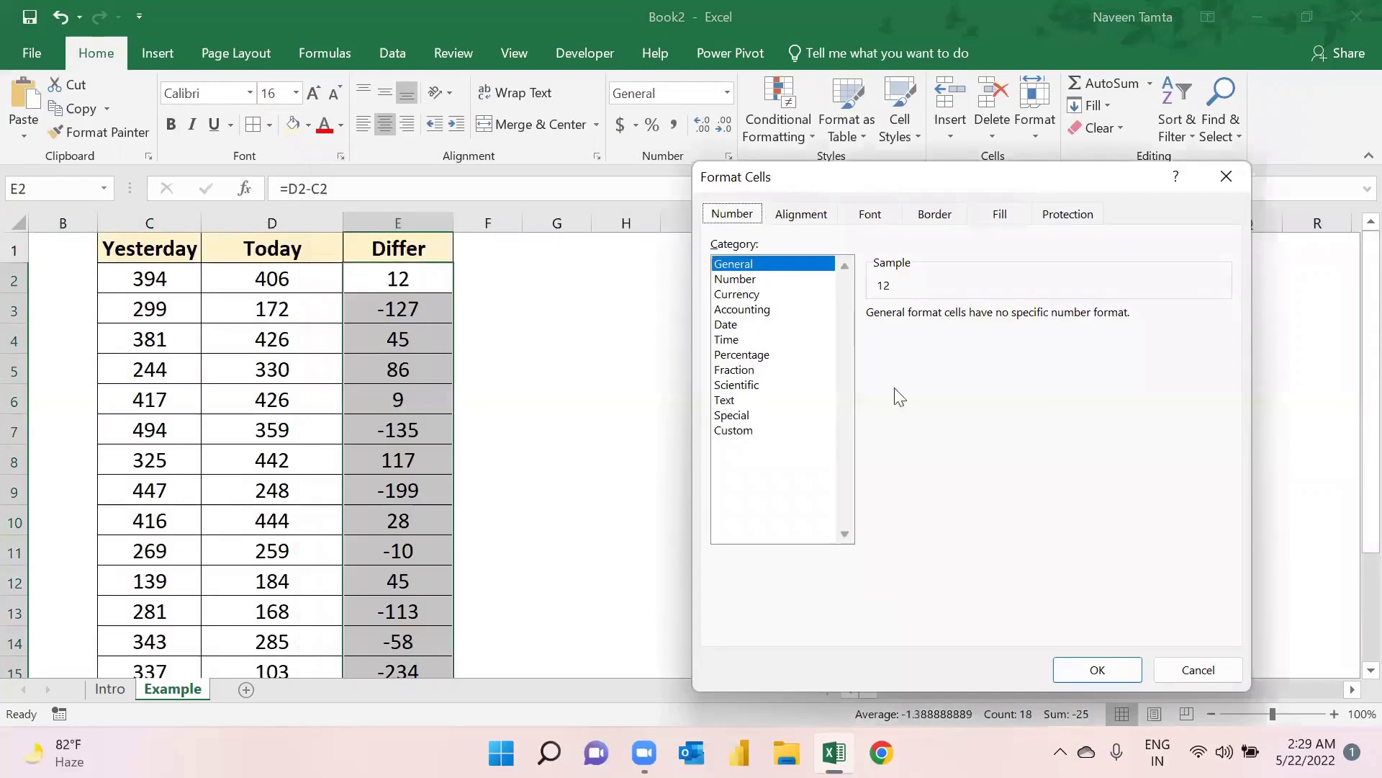
click(734, 431)
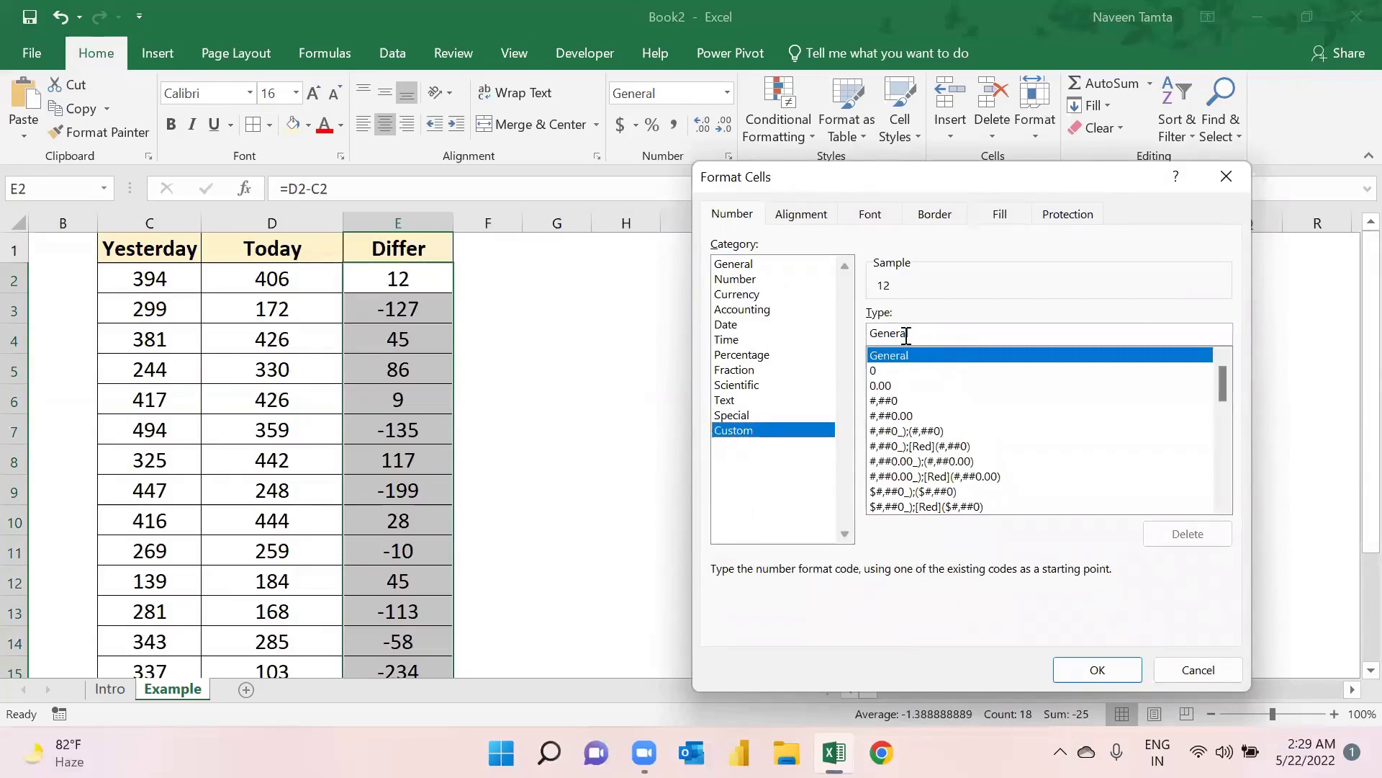
drag(906, 332, 846, 336)
drag(933, 184, 915, 130)
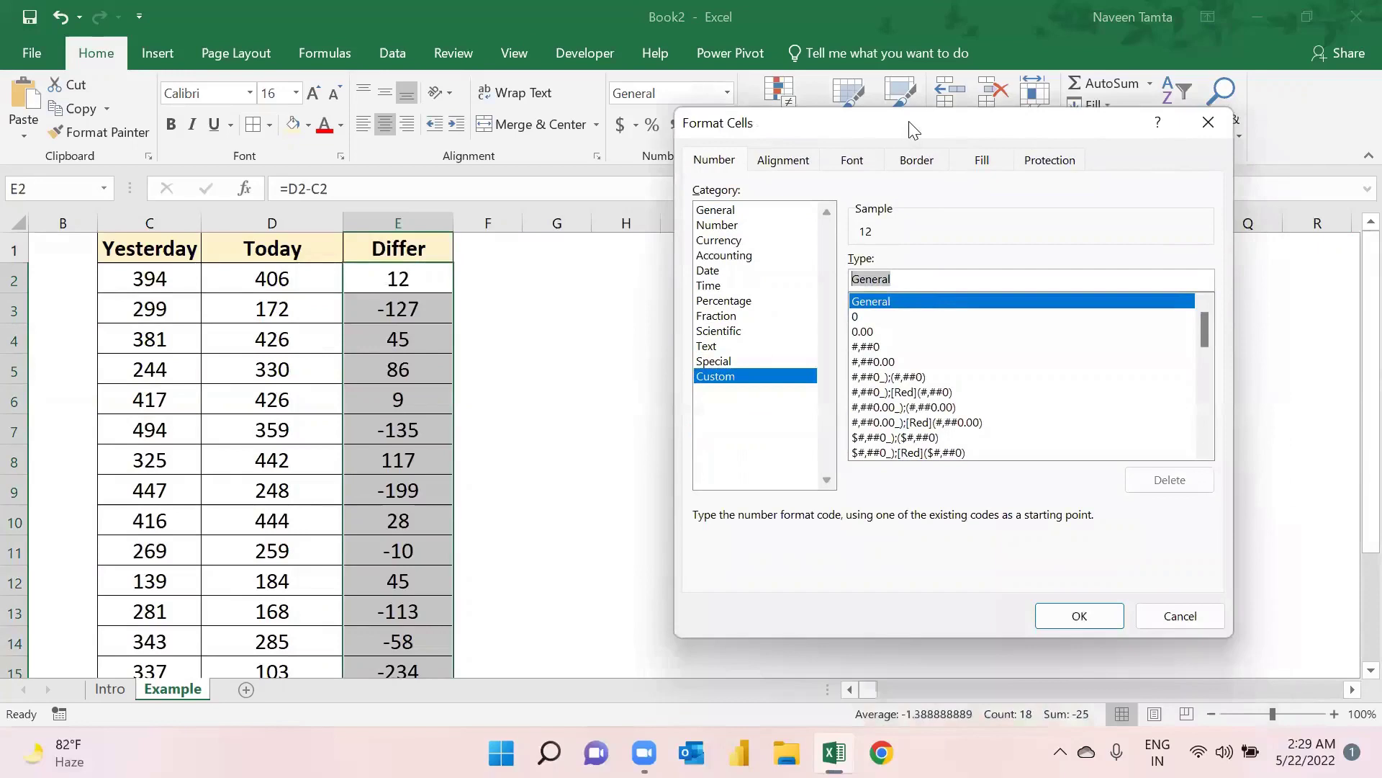
Enter the custom format code [Blue]▲+#0;[Red] using the pasted ▲ symbol
text([)
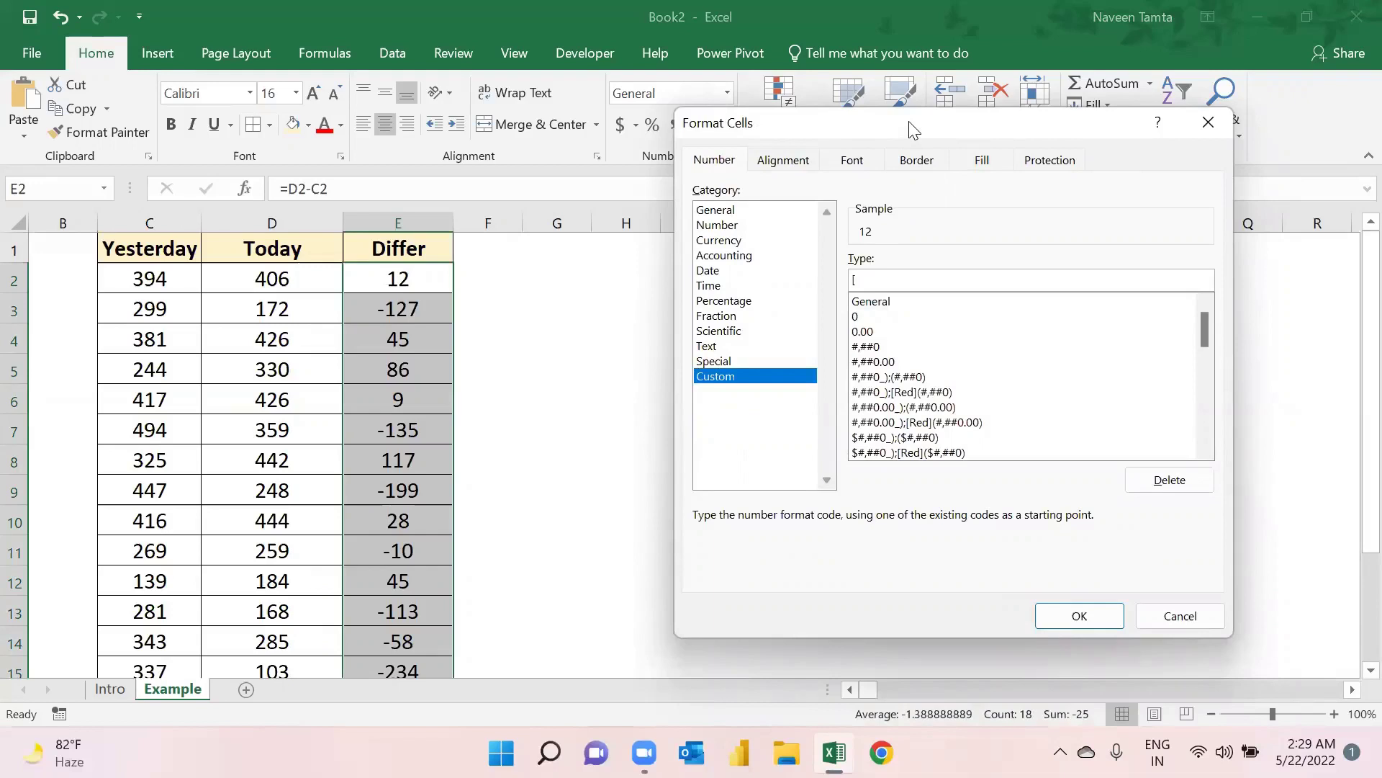
text(B)
text(lue])
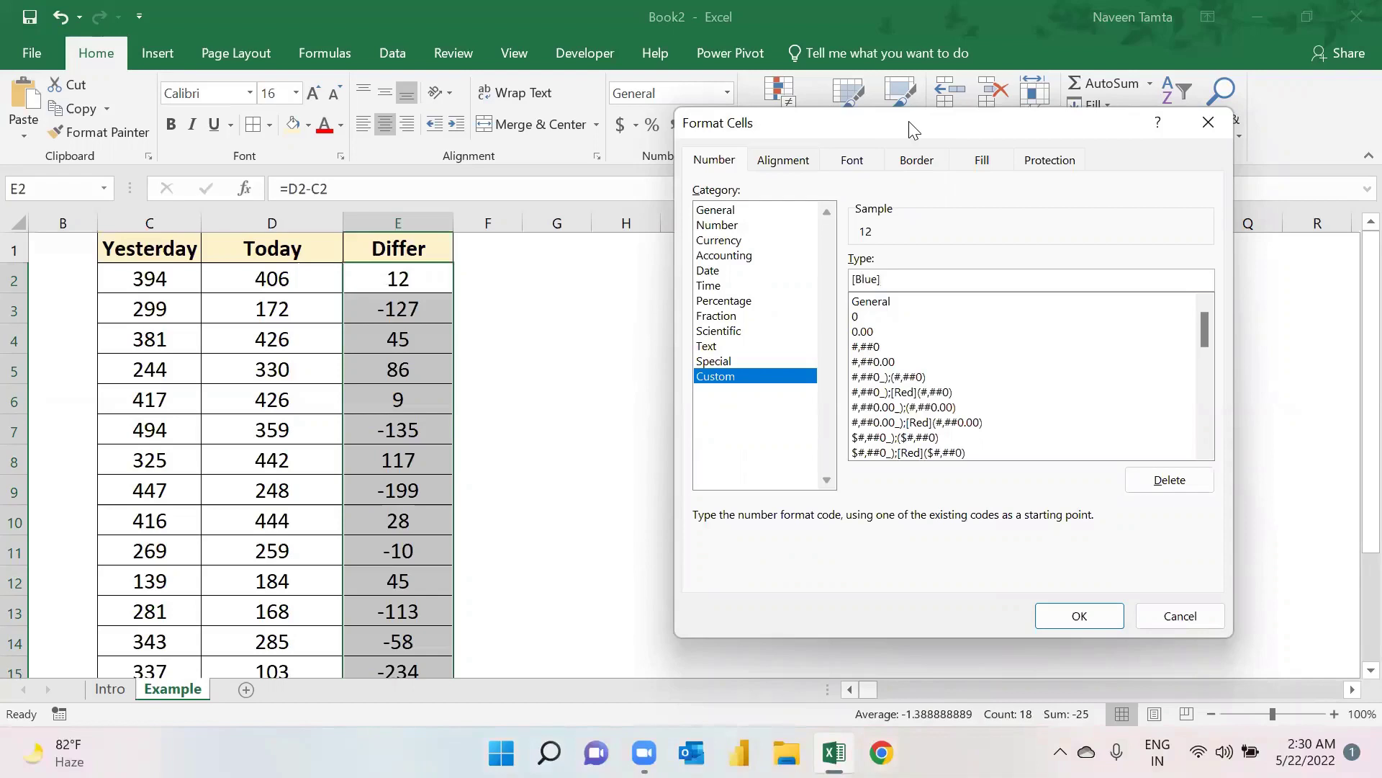
text(▲)
text(+#0)
text(;[re)
key(BackSpace)
key(BackSpace)
text(Red][)
key(BackSpace)
key(End)
key(BackSpace)
text(])
Apply the custom format, then copy the ▼ symbol from cell XFD1
key(Return)
key(Up)
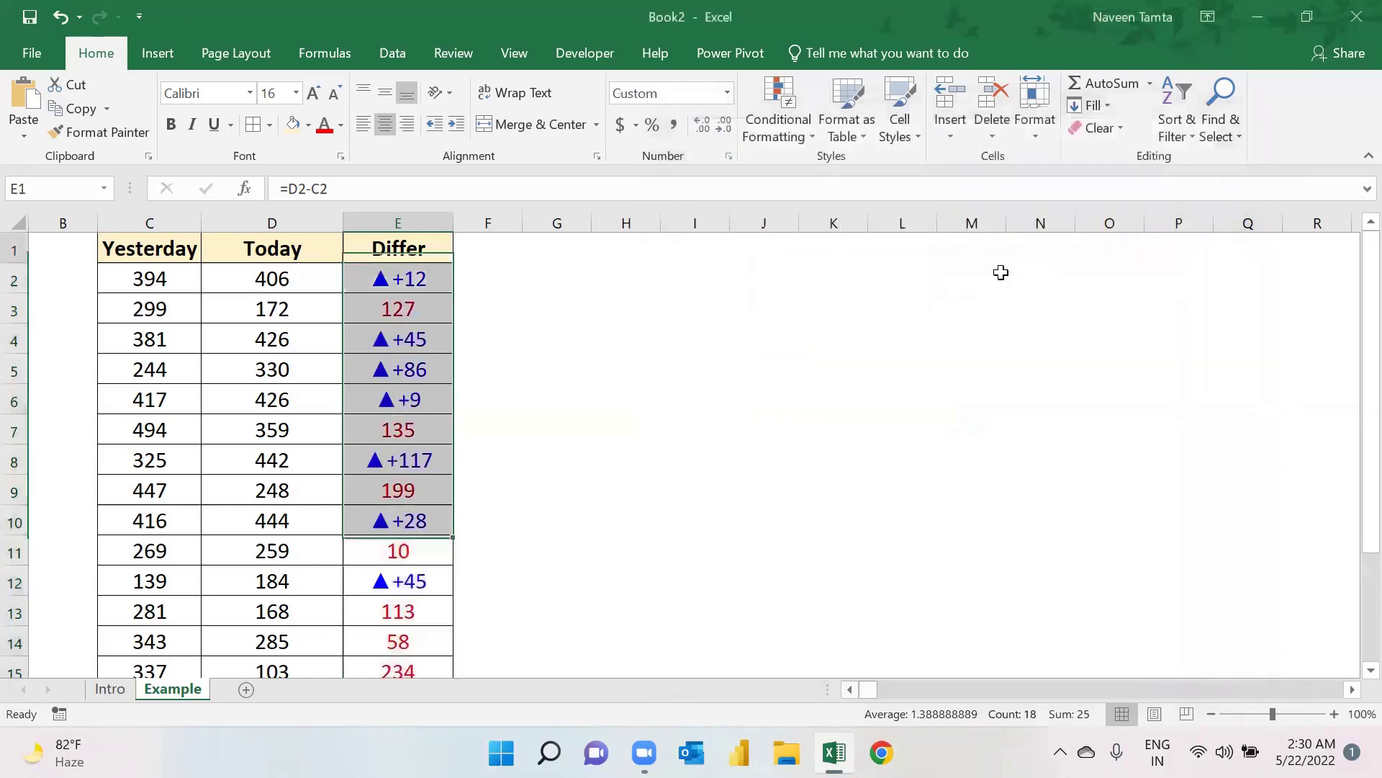
key(ctrl+Right)
key(Right)
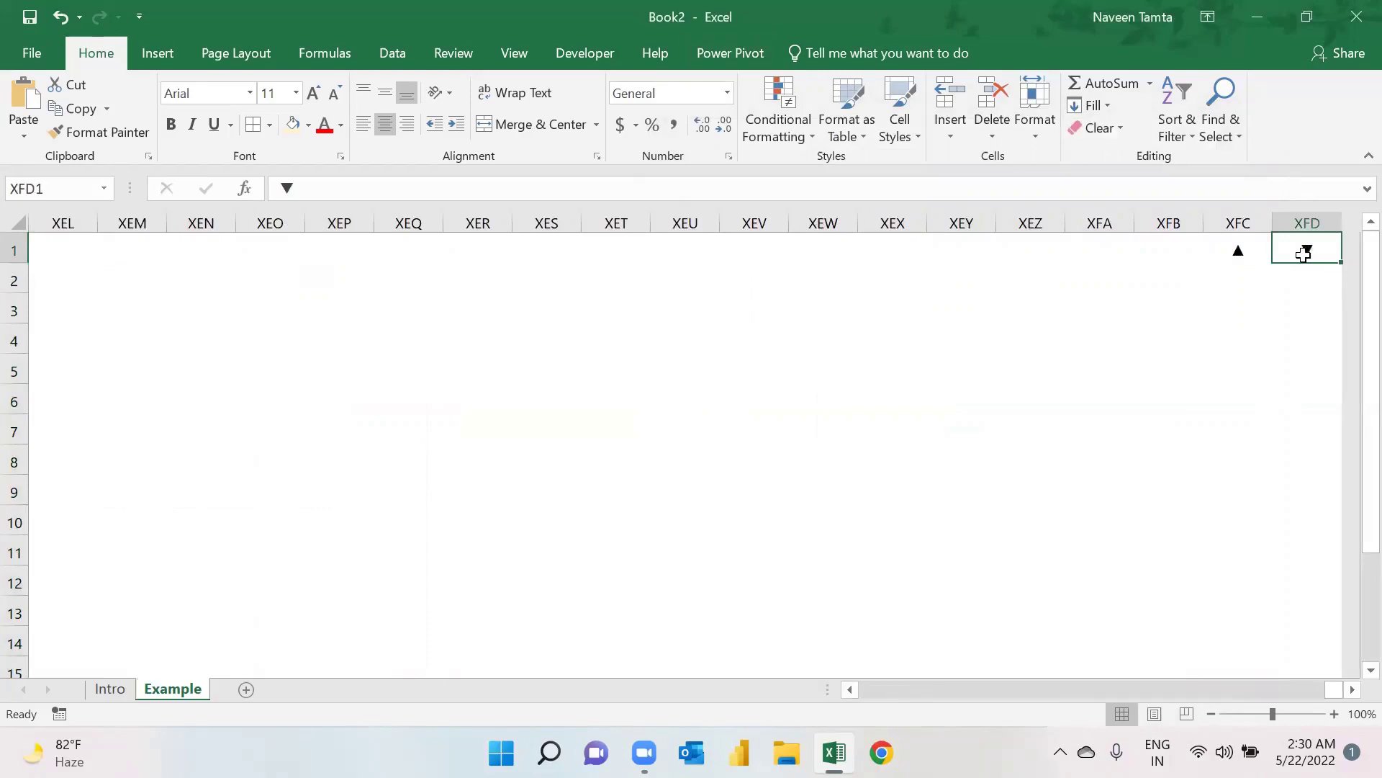
drag(308, 188, 222, 188)
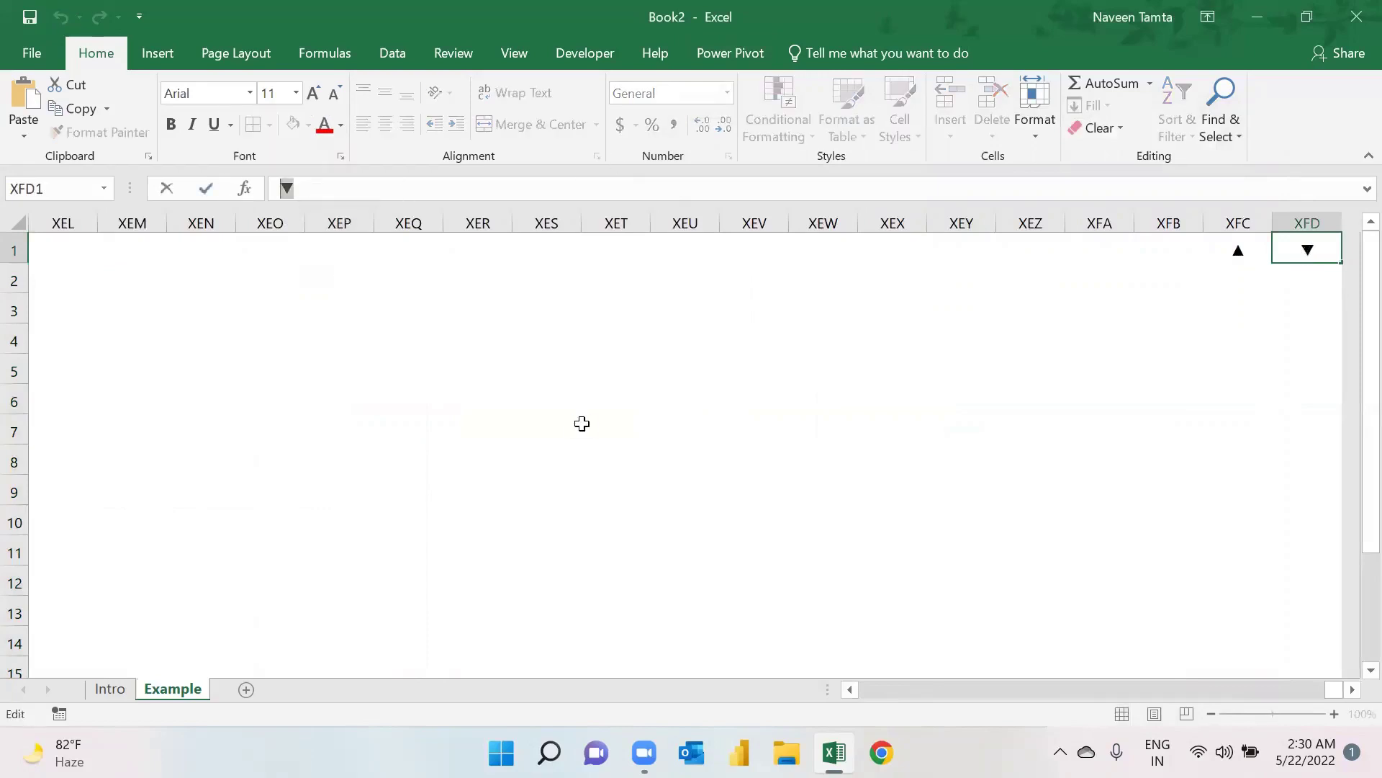
key(Escape)
key(Left)
Reselect the Differ values E2:E19 and reopen Format Cells
key(ctrl+Left)
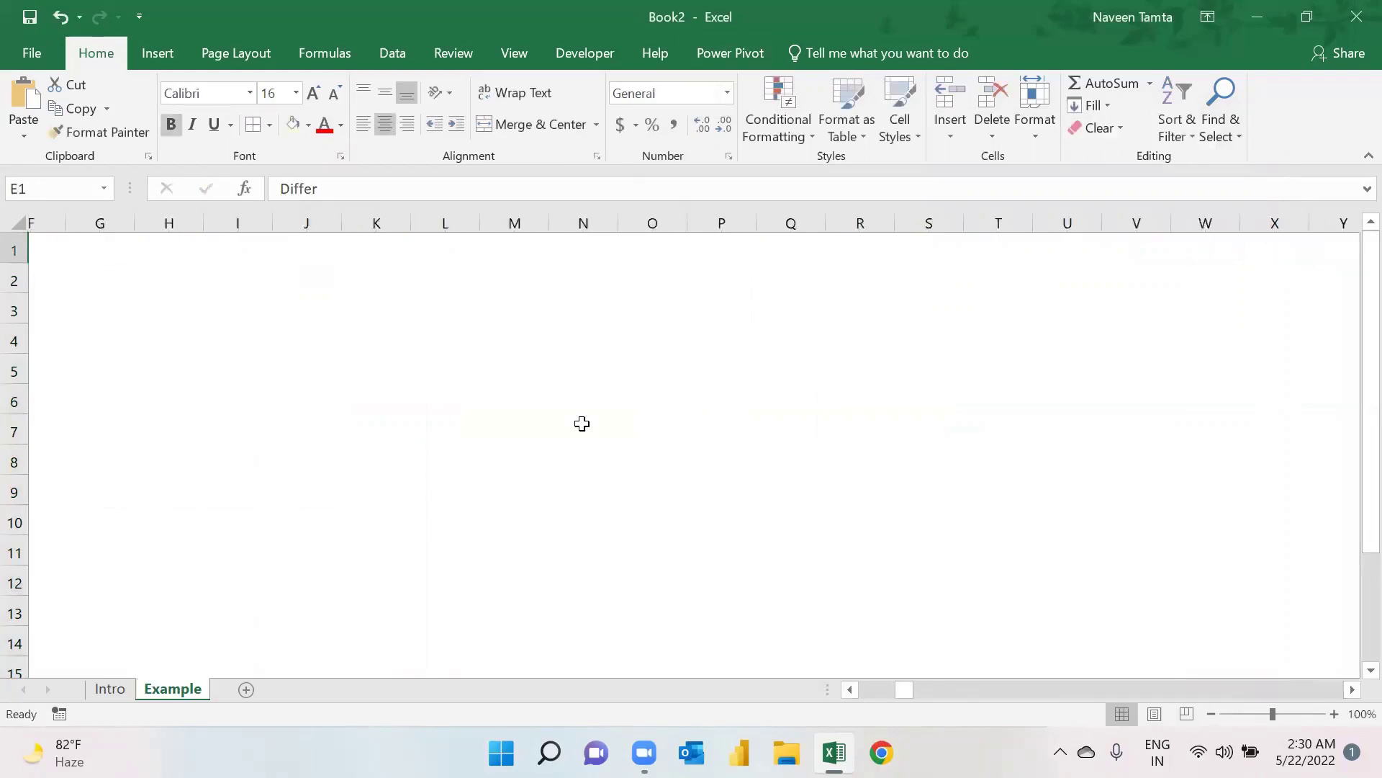
key(Left)
key(Left)
key(Right)
key(Right)
key(Down)
key(ctrl+shift+Down)
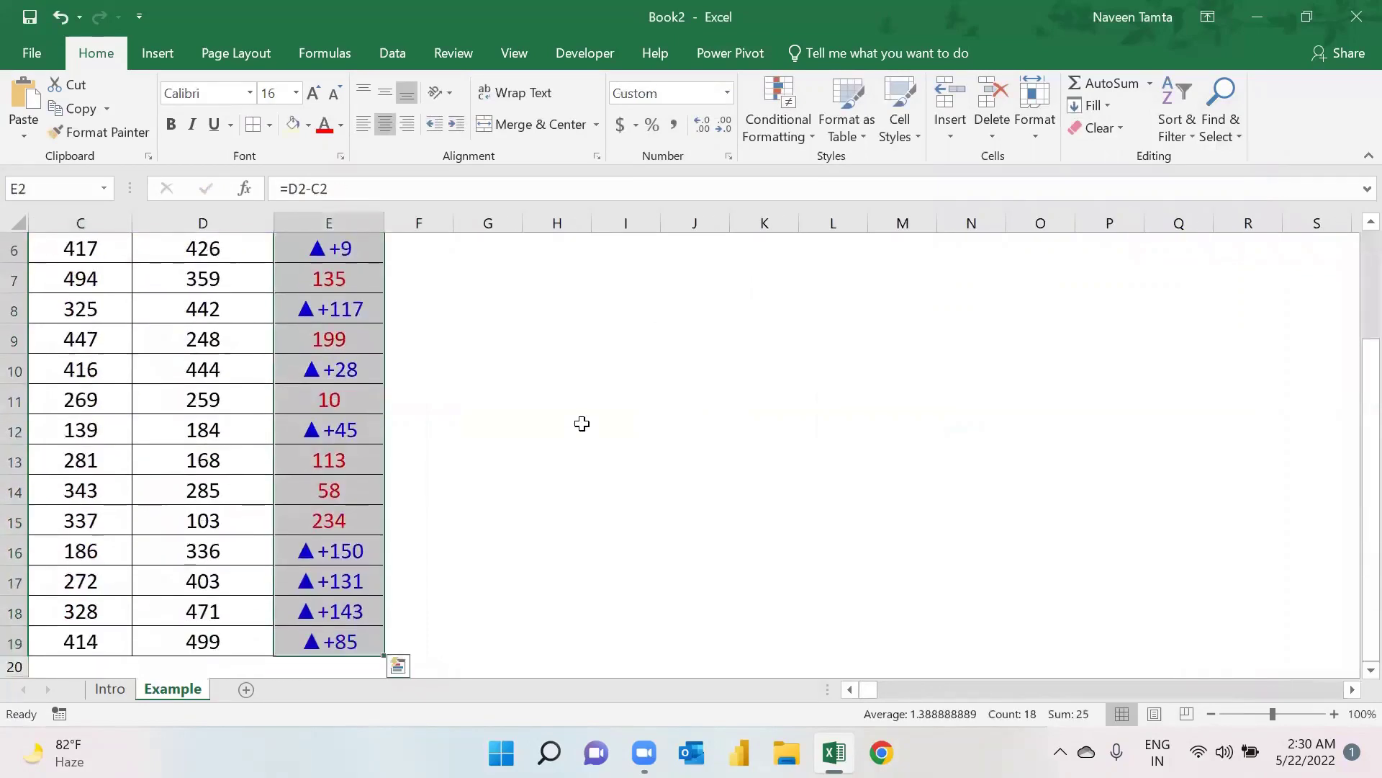
key(ctrl+1)
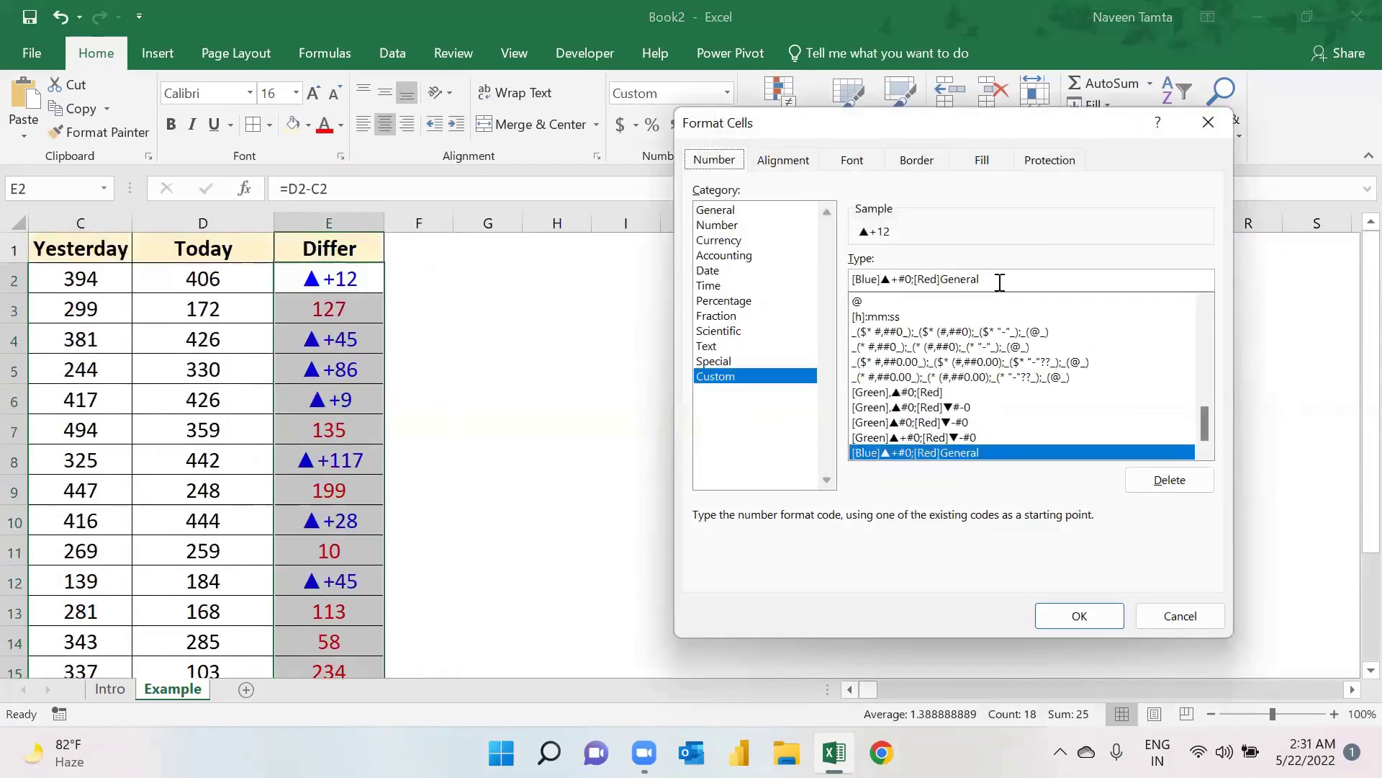
Replace General after [Red] with ▼-#0, making the code [Blue]▲+#0;[Red]▼-#0, and apply it
click(998, 281)
key(BackSpace)
key(BackSpace)
key(BackSpace)
key(BackSpace)
key(BackSpace)
key(BackSpace)
key(BackSpace)
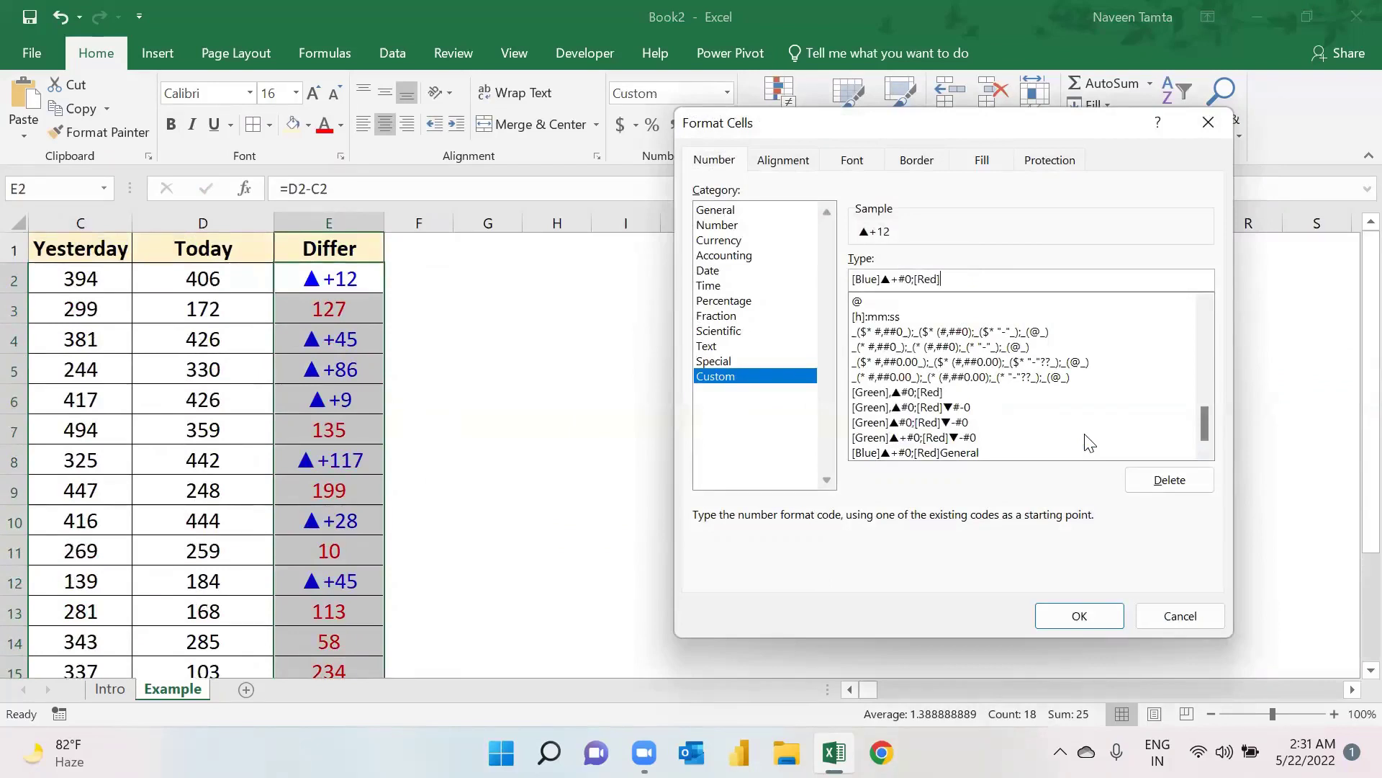
text(▼-#0)
click(1080, 617)
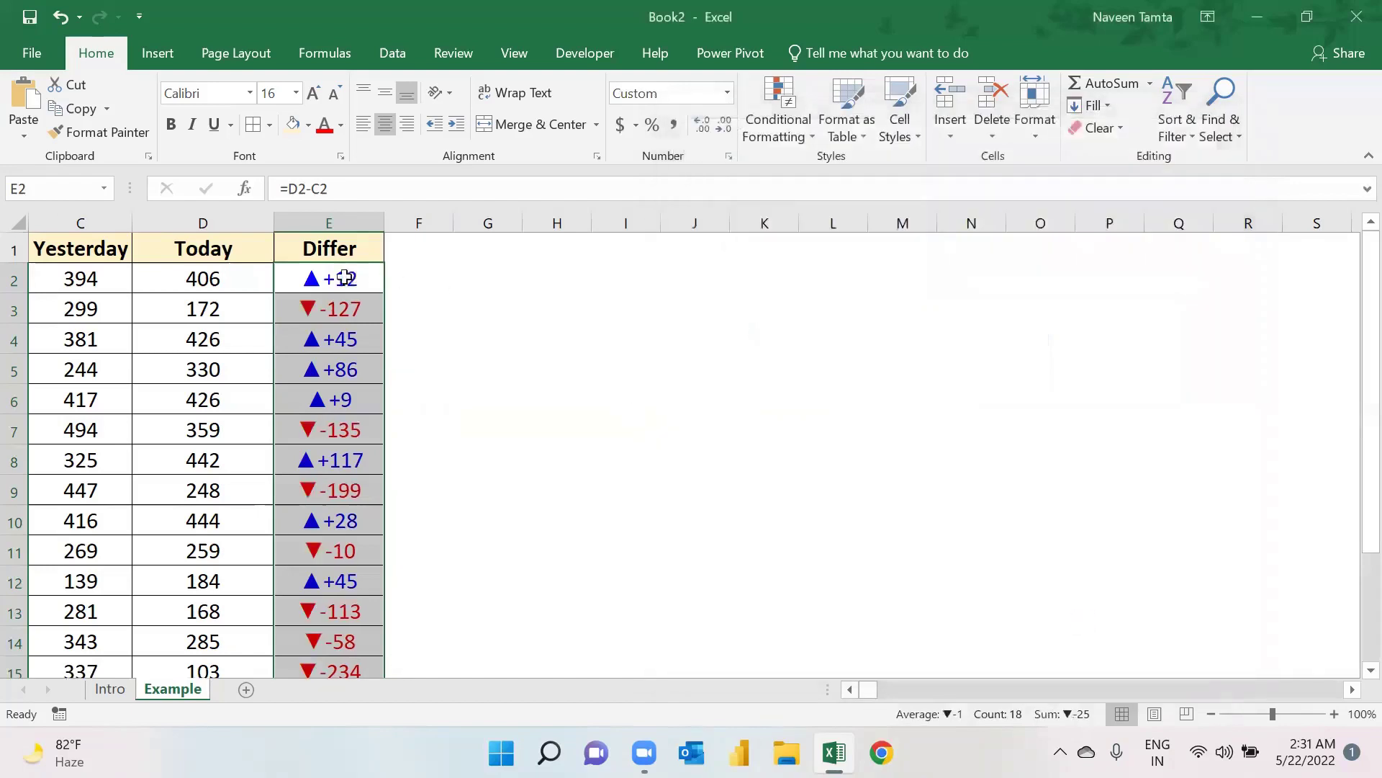
click(346, 278)
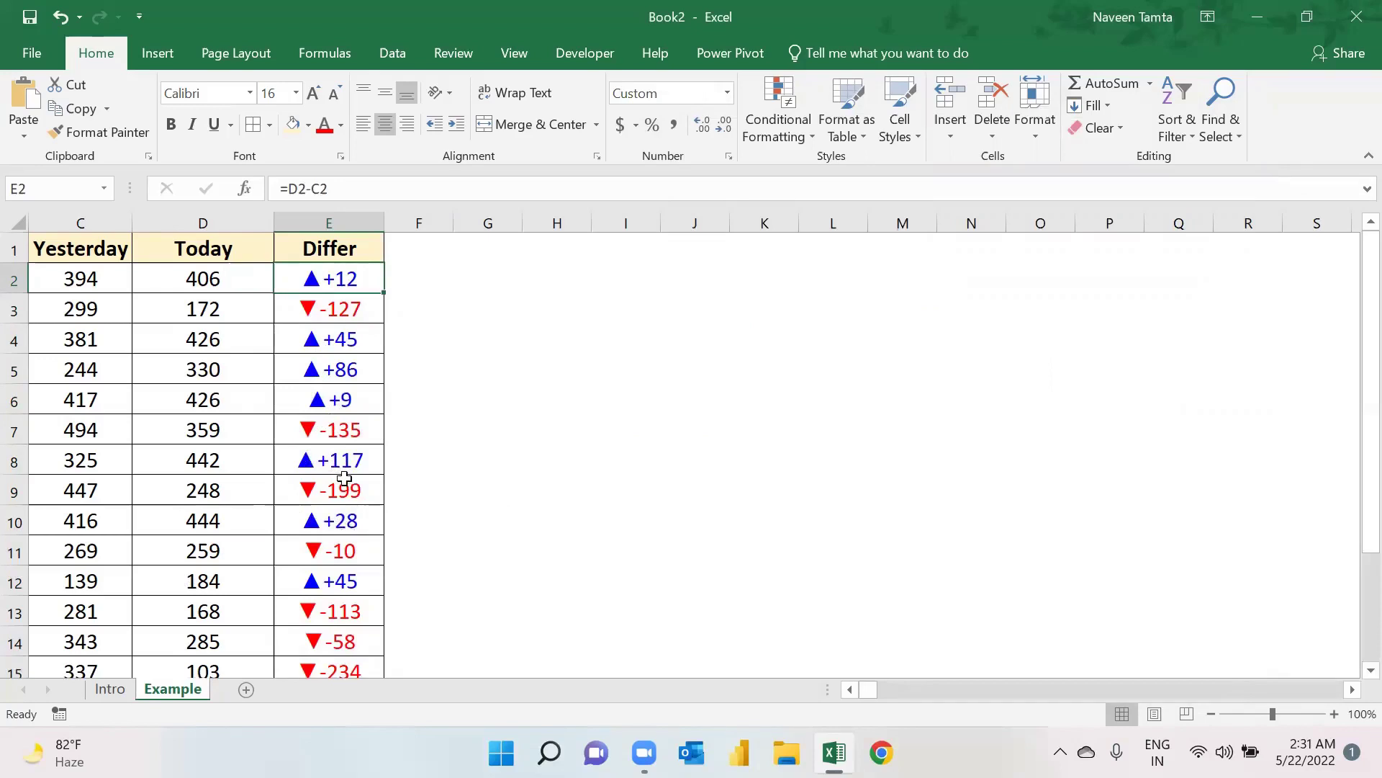
key(Right)
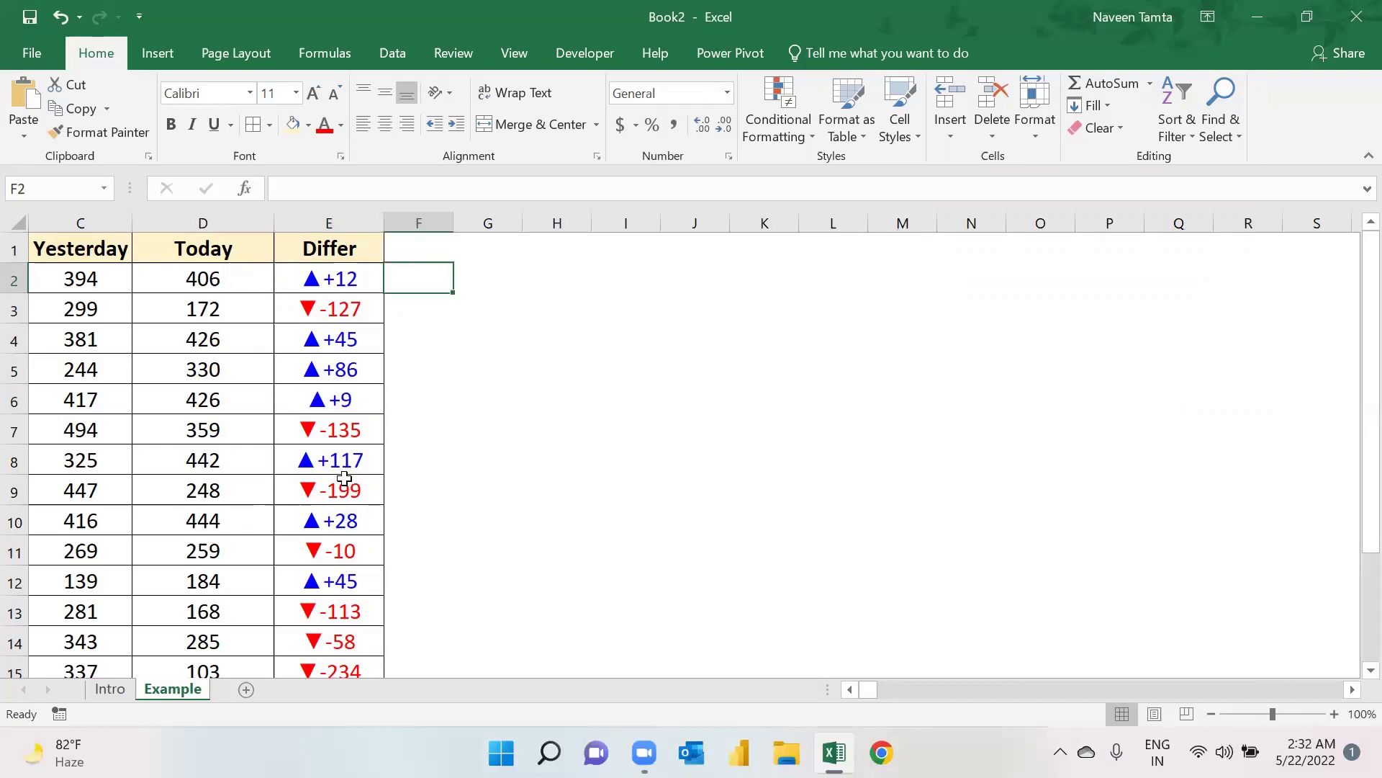
key(ctrl+Left)
key(ctrl+Left)
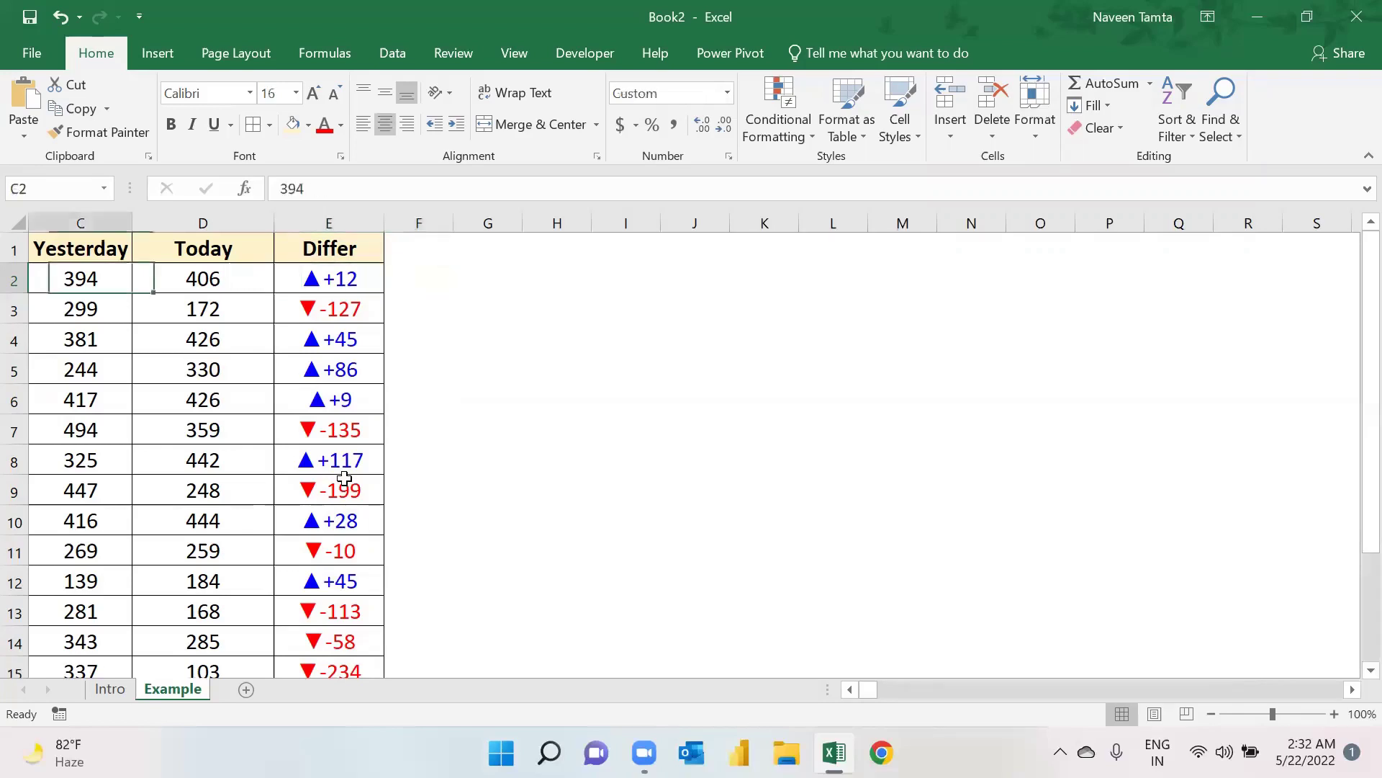
key(Up)
key(ctrl+shift+Right)
key(ctrl+shift+Down)
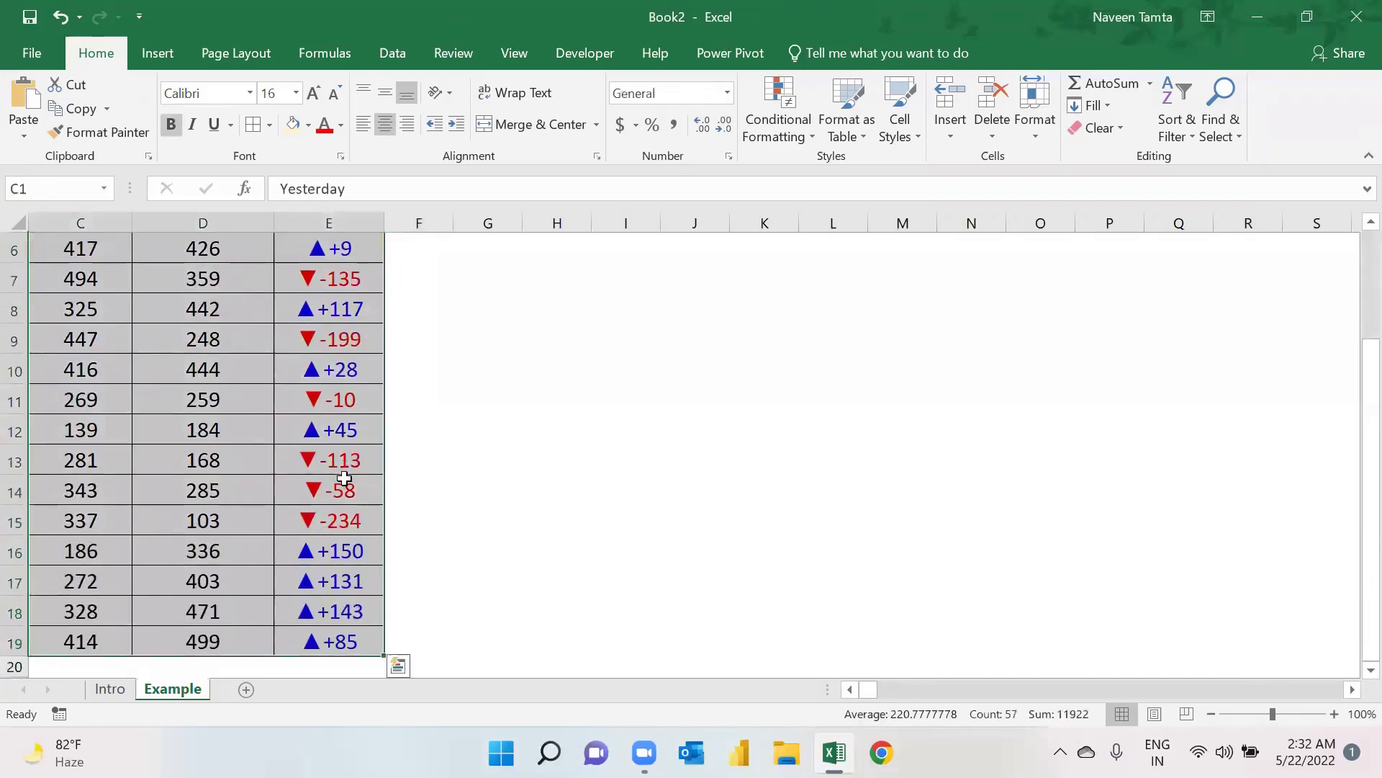
key(Up)
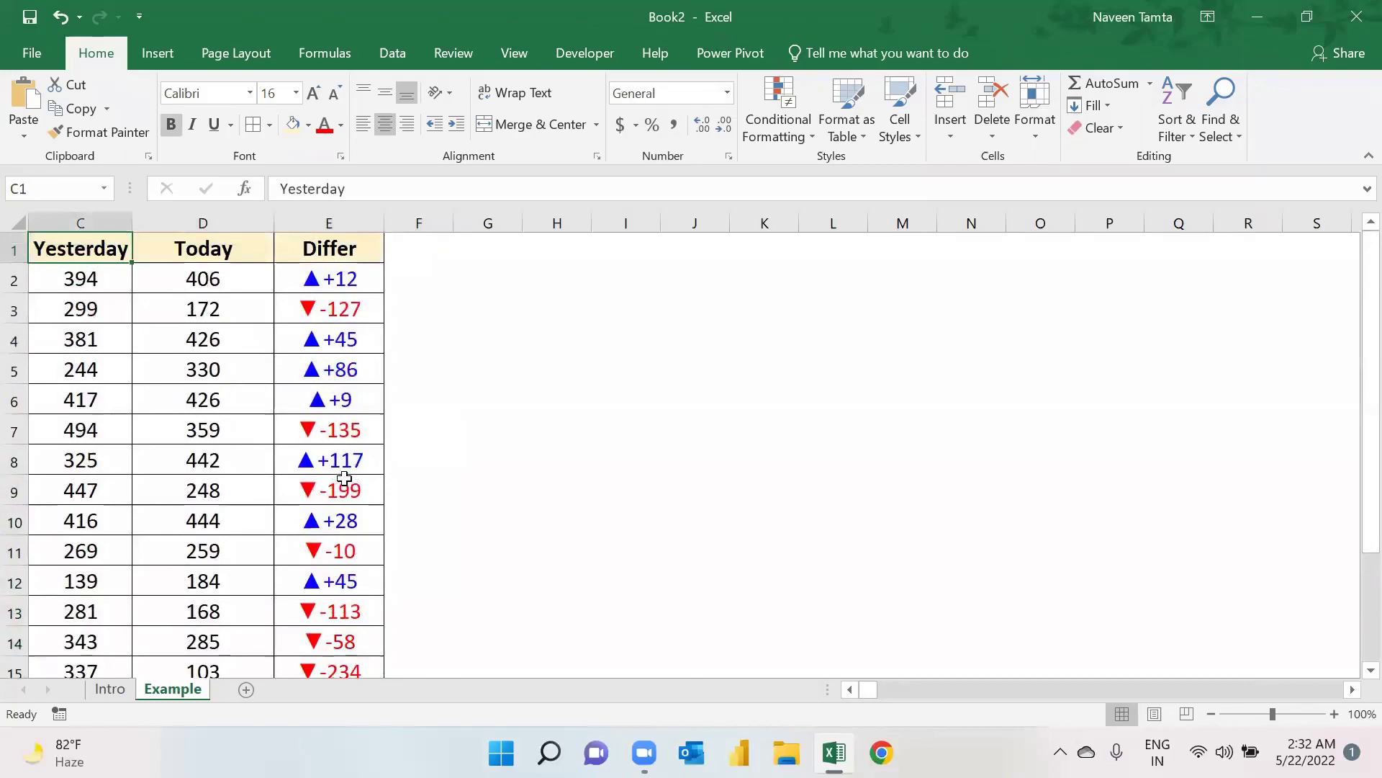